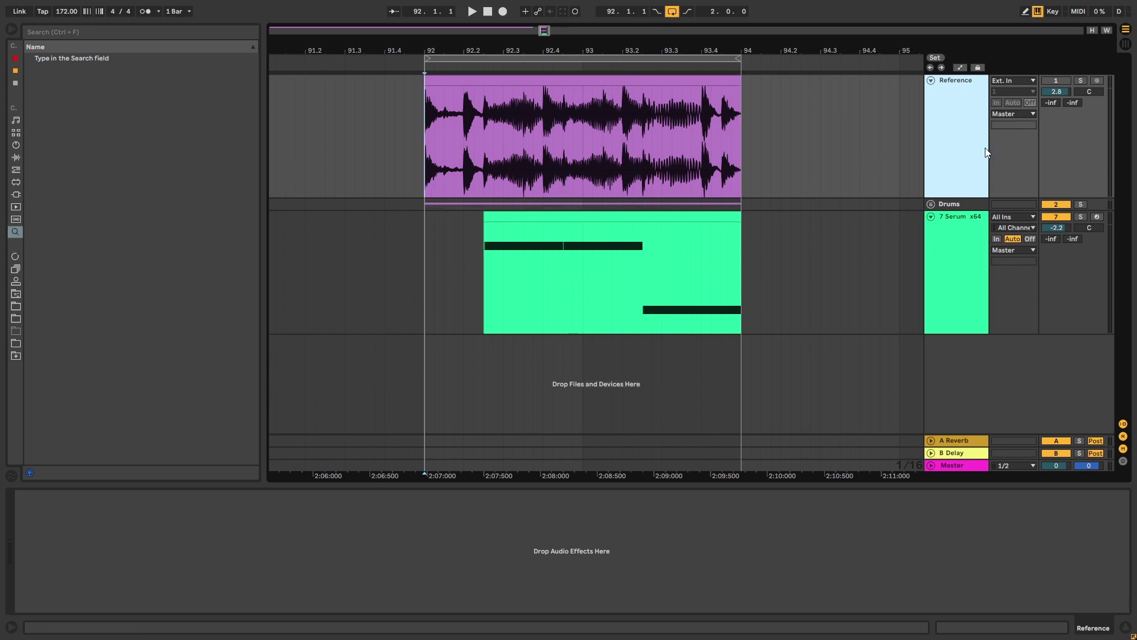
# - Audition the Reference track in solo, and play the Drums and Serum tracks from bar 92 for comparison
pyautogui.click(1082, 79)
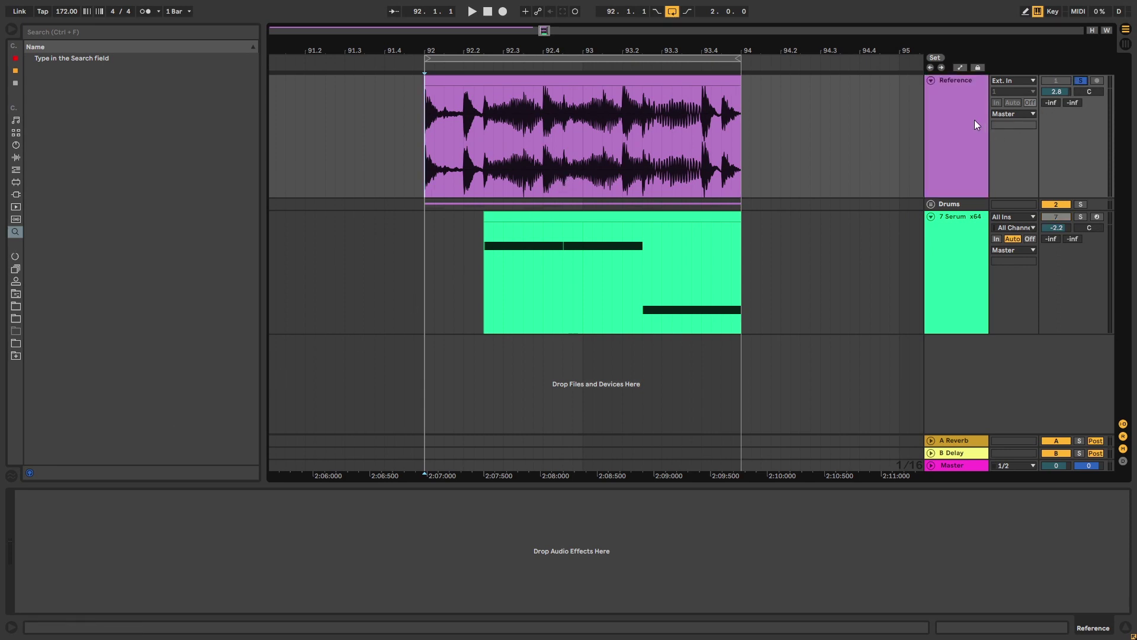
pyautogui.press('space')
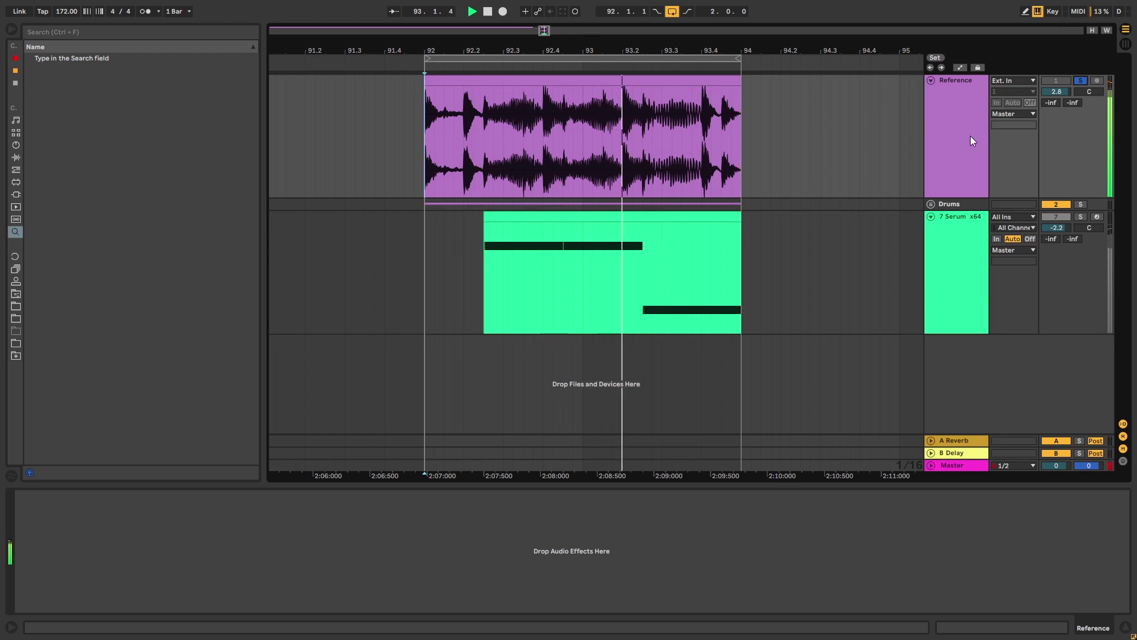
pyautogui.press('space')
pyautogui.click(1081, 80)
pyautogui.click(423, 227)
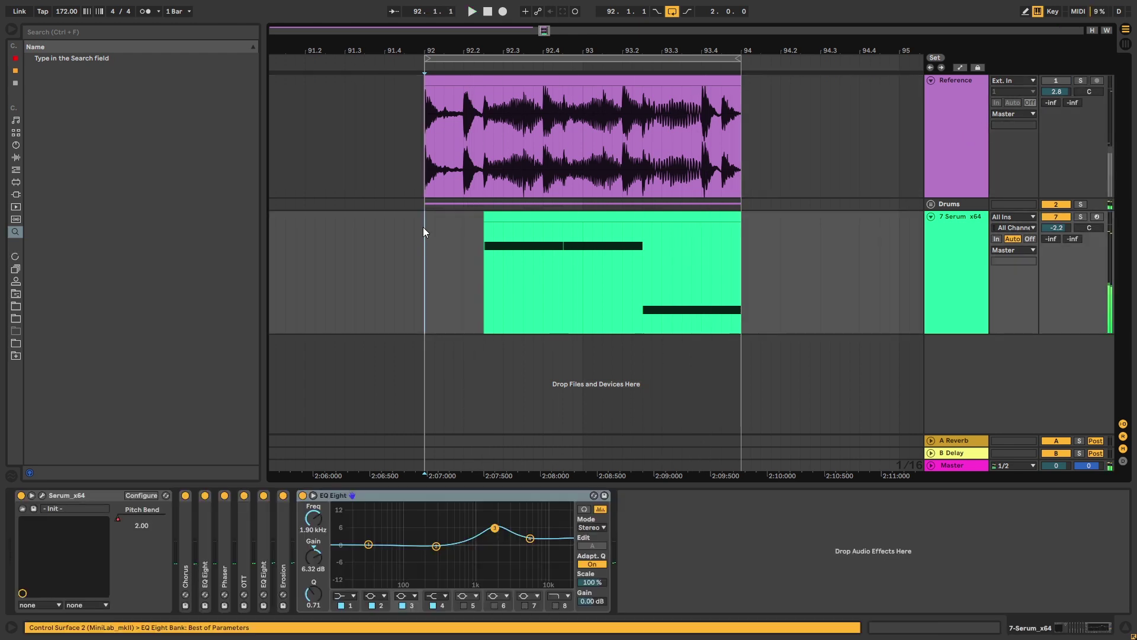
pyautogui.press('space')
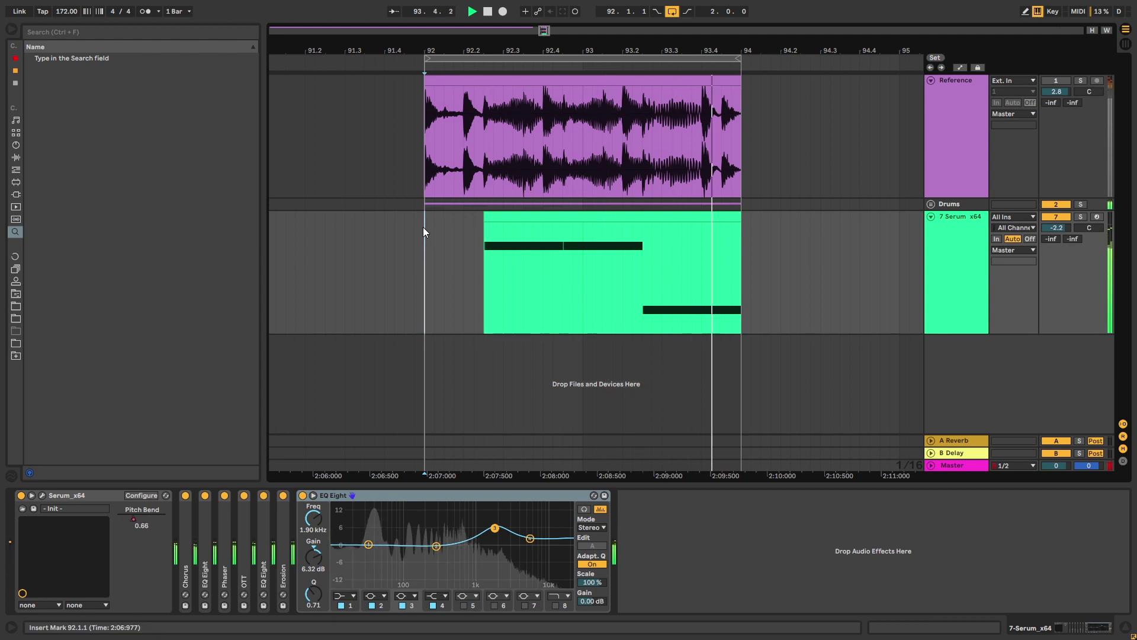
# - Open the Serum patch on track 7, turn on its oscillator filter and adjust the effects filter's resonance during playback
pyautogui.click(504, 217)
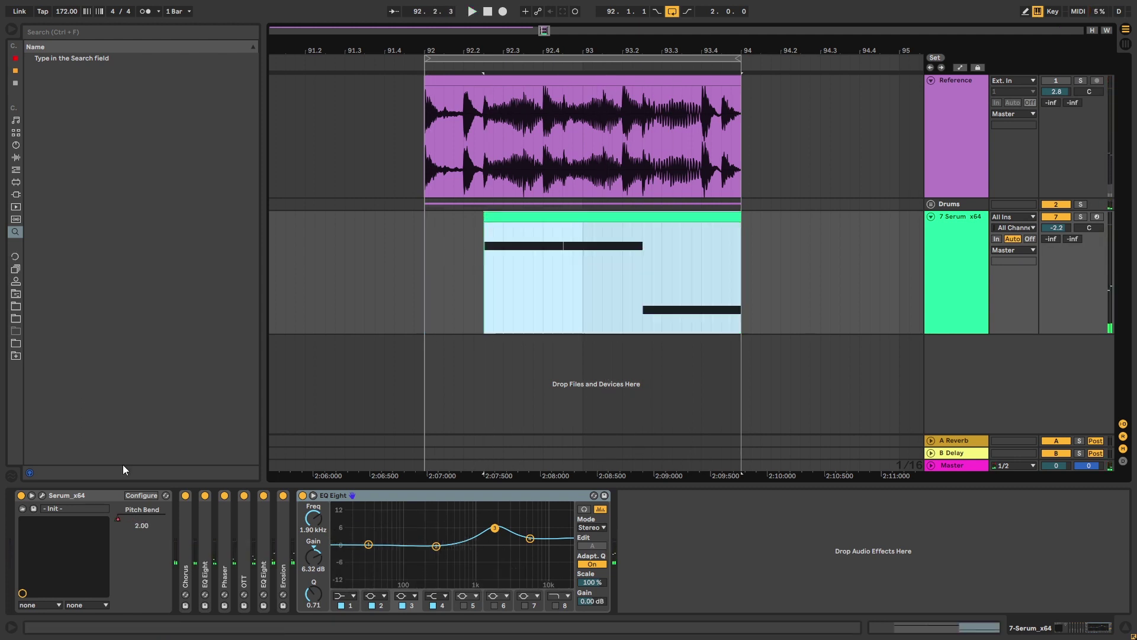
pyautogui.click(41, 495)
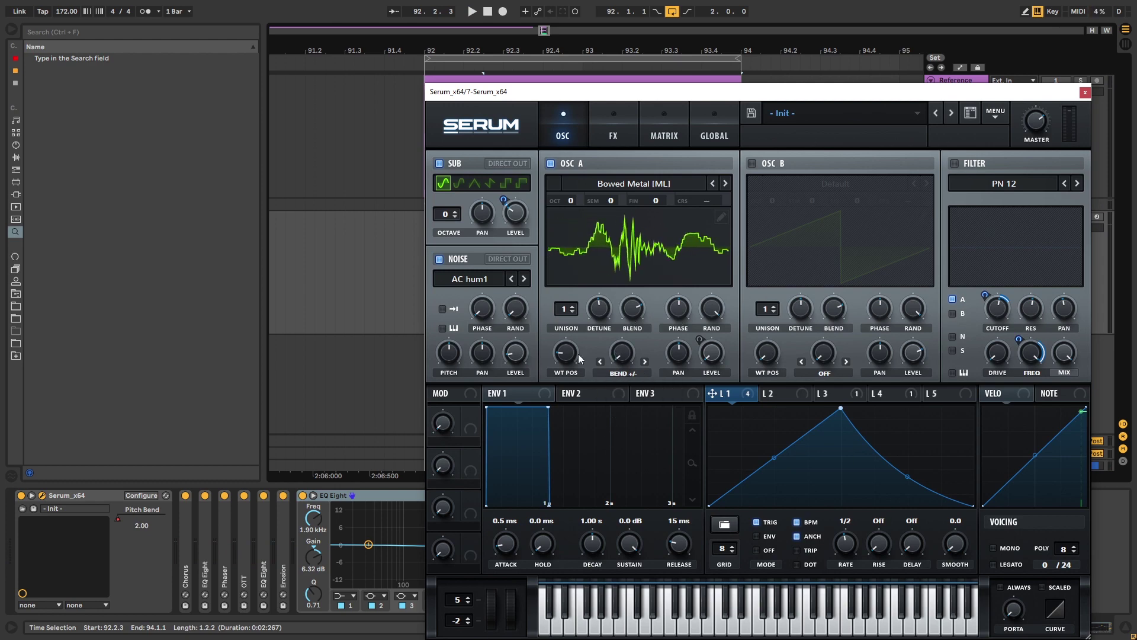
pyautogui.click(993, 169)
pyautogui.press('space')
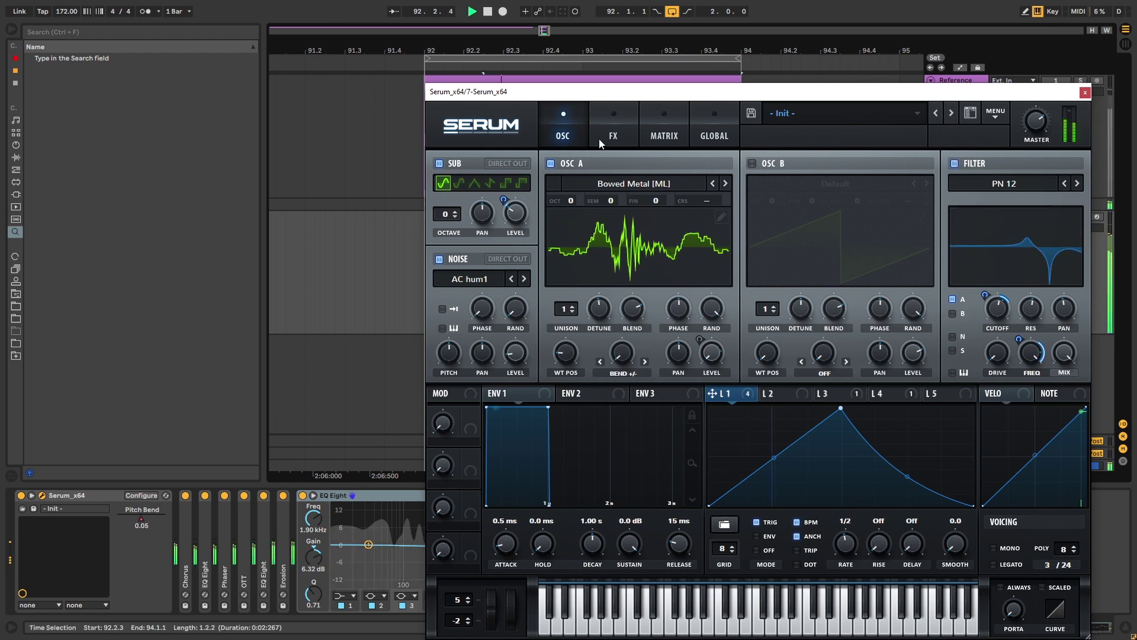
pyautogui.click(599, 139)
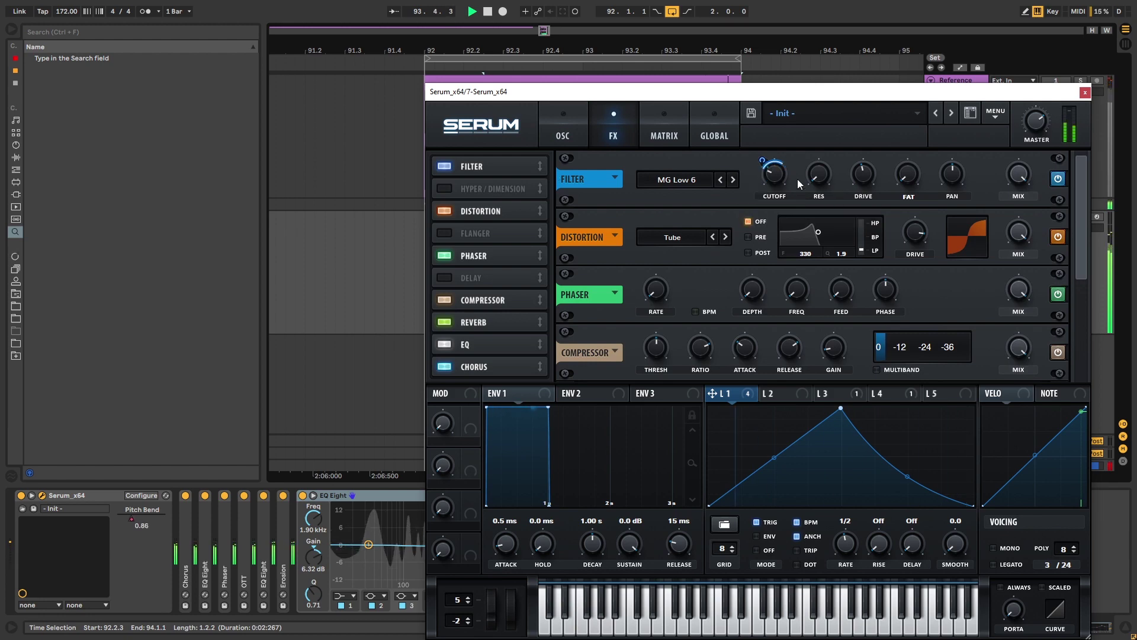
pyautogui.moveTo(816, 175); pyautogui.dragTo(837, 140)
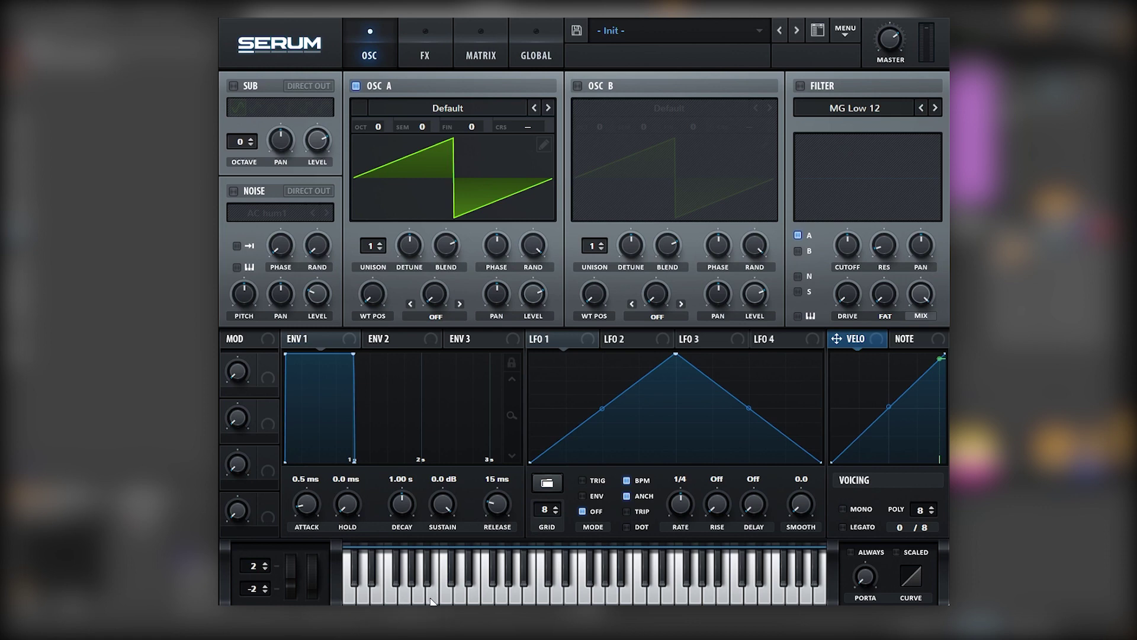
# - Test two low notes and the pitch bend wheel on the initialized Serum patch
pyautogui.click(430, 599)
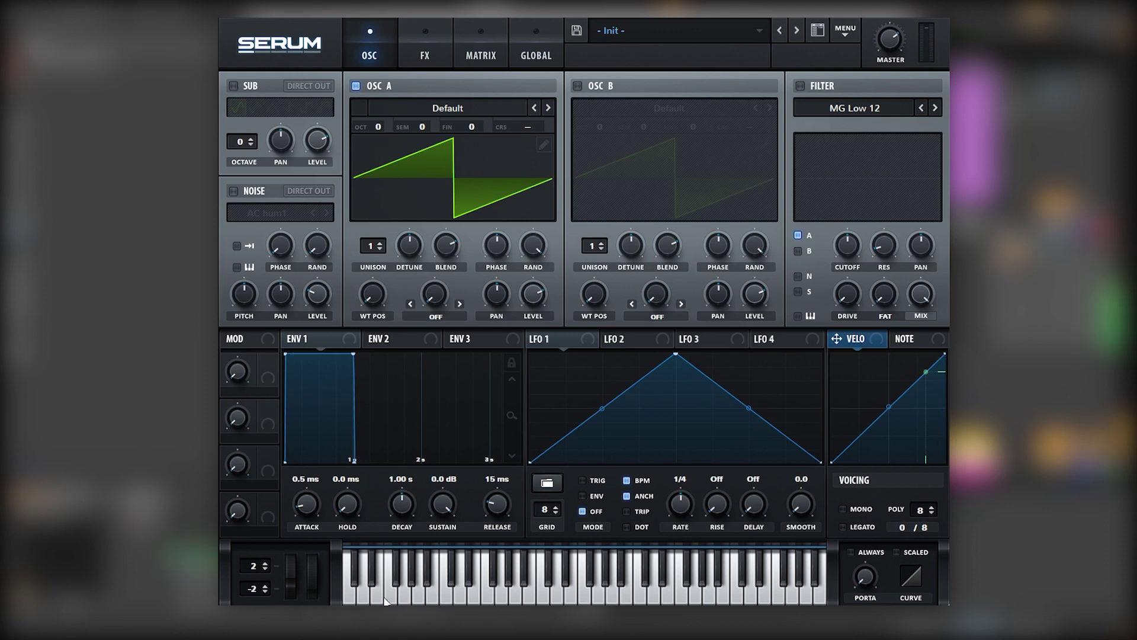
pyautogui.click(375, 600)
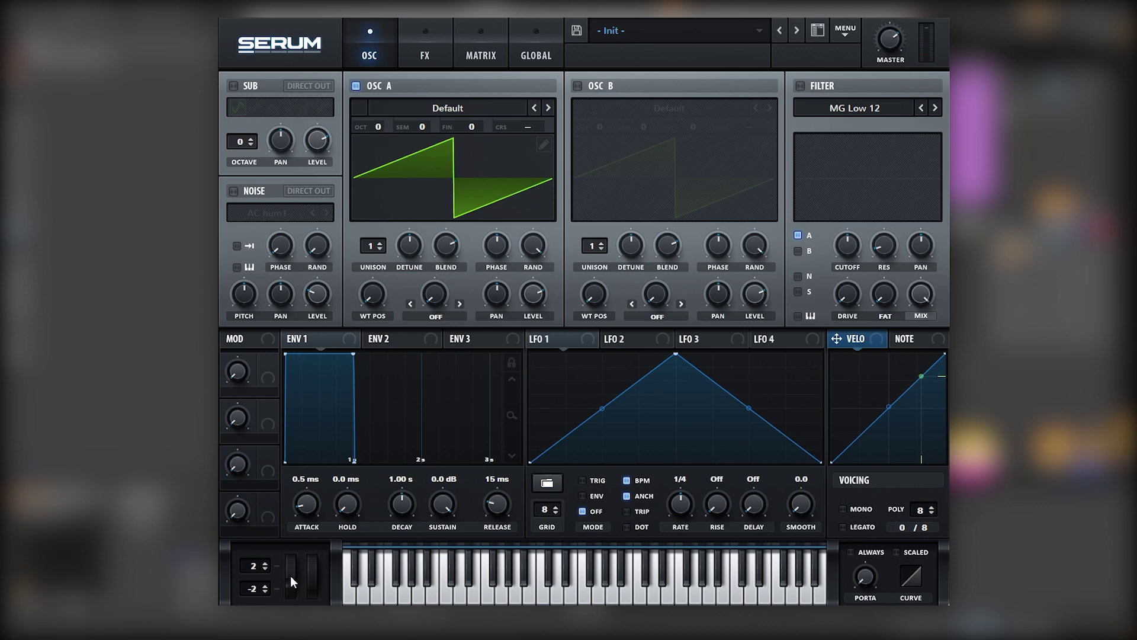
pyautogui.moveTo(290, 571)
pyautogui.mouseDown()
pyautogui.moveTo(288, 592)
pyautogui.moveTo(287, 578)
pyautogui.mouseUp()
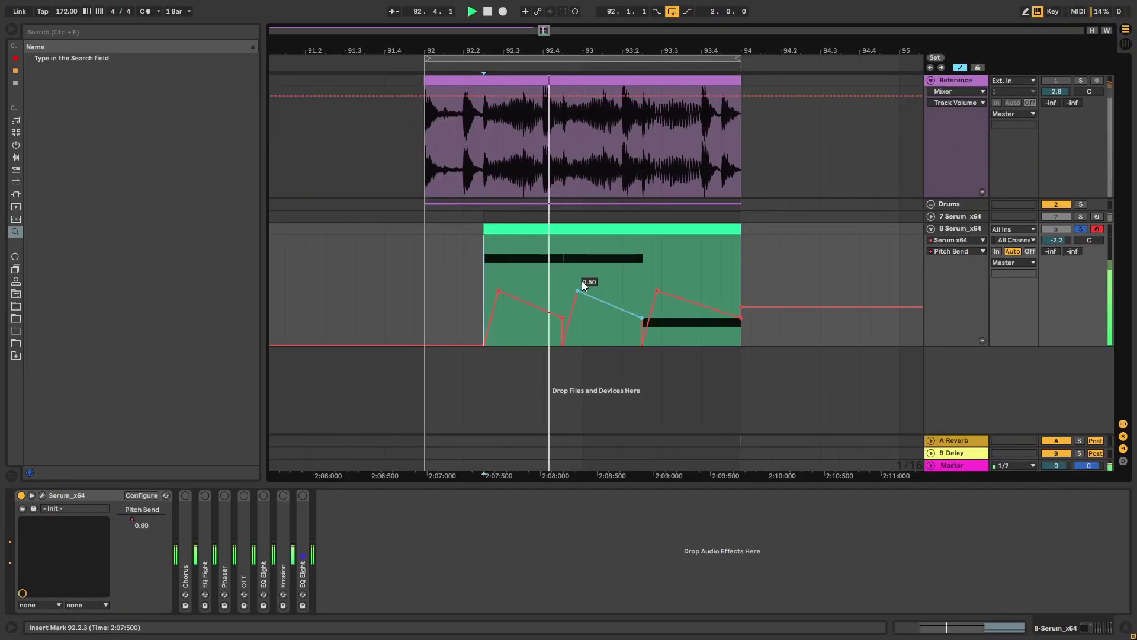
# - Stop playback and load the Creeper [SN] spectral wavetable into oscillator A of the Serum on track 8
pyautogui.press('space')
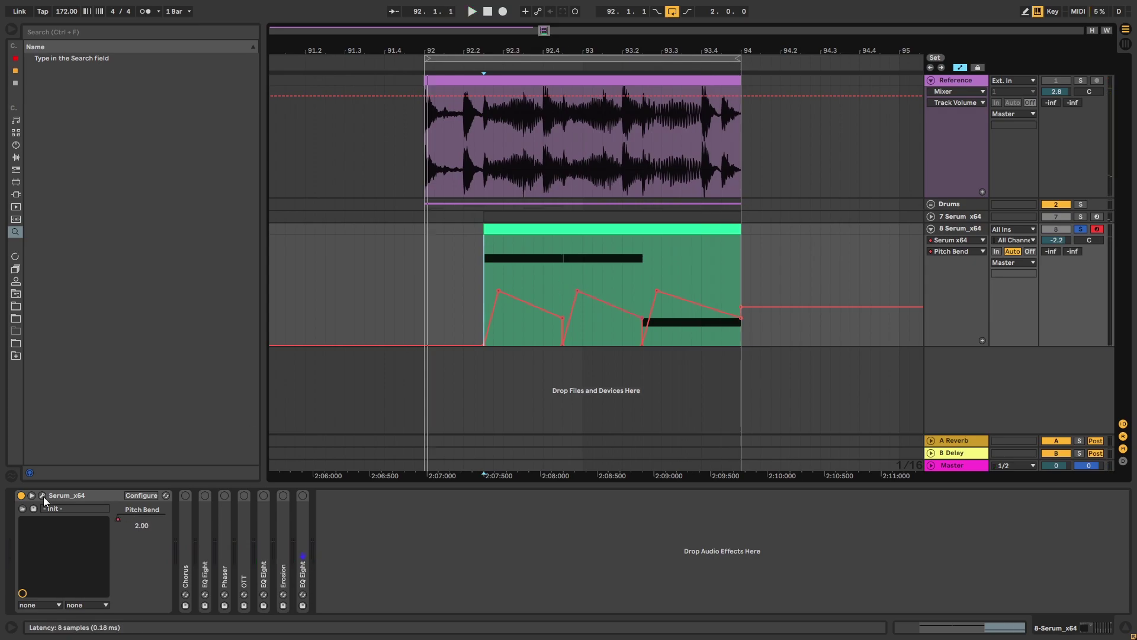
pyautogui.click(42, 495)
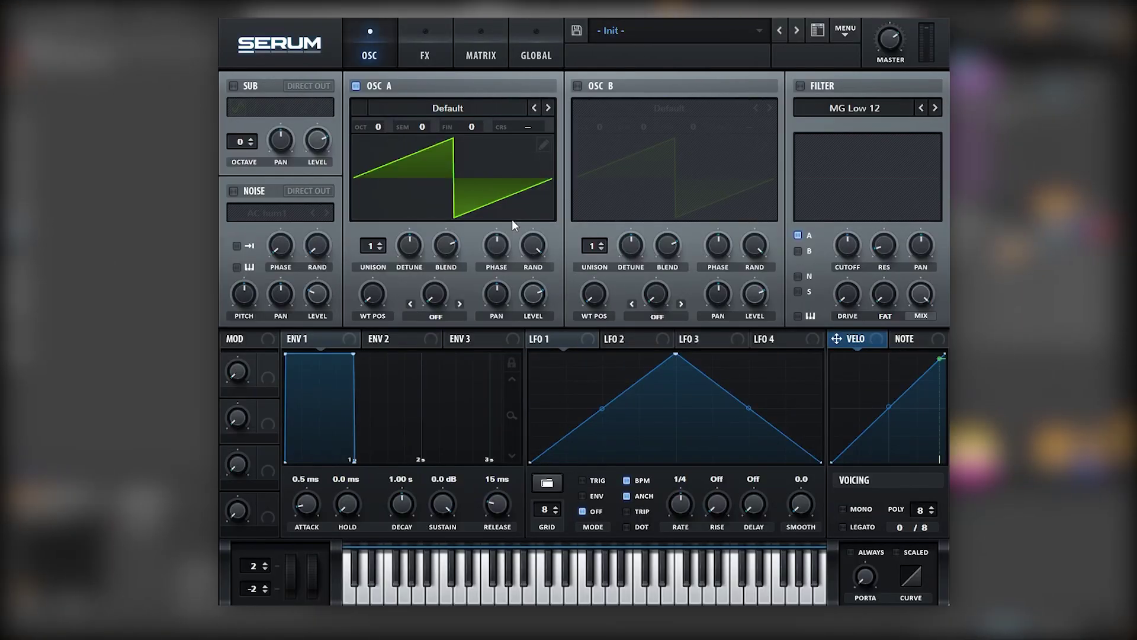
pyautogui.click(427, 109)
pyautogui.moveTo(426, 183)
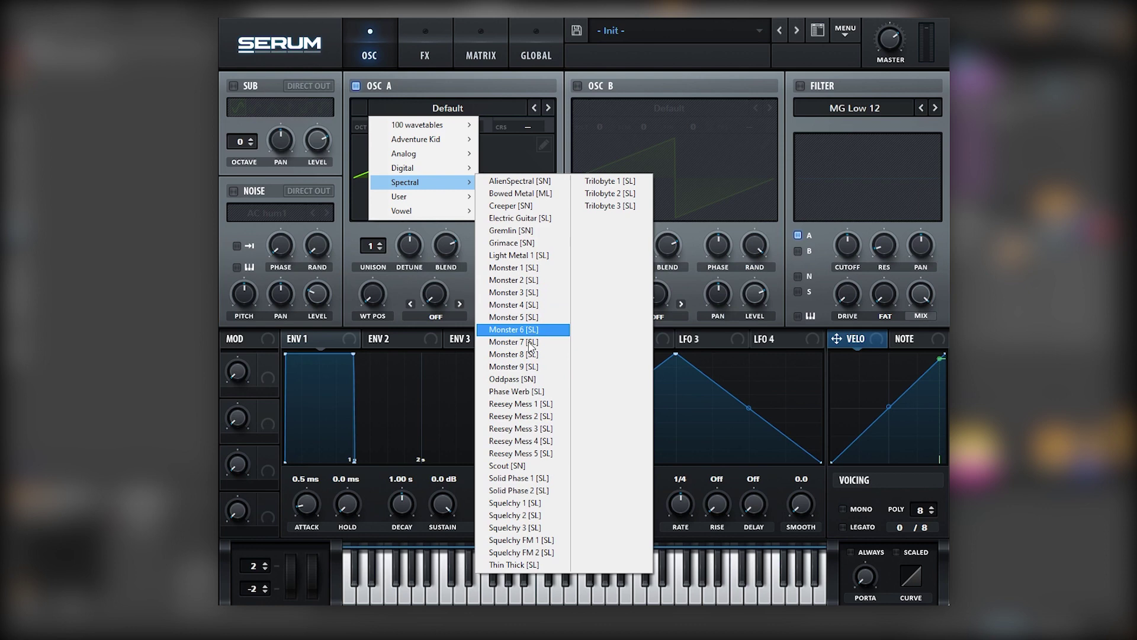
pyautogui.click(528, 206)
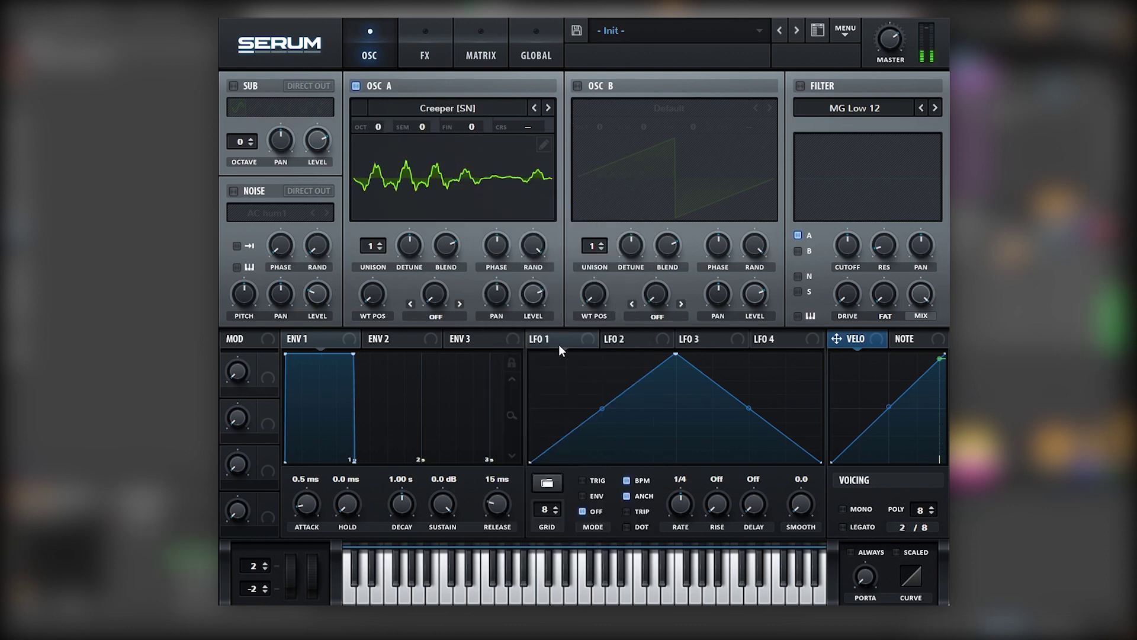
# - Modulate oscillator A's wavetable position moderately with LFO 1 in Trig mode at 1/2 rate, shaping a delayed, inward-curved rise
pyautogui.moveTo(571, 339); pyautogui.dragTo(374, 293)
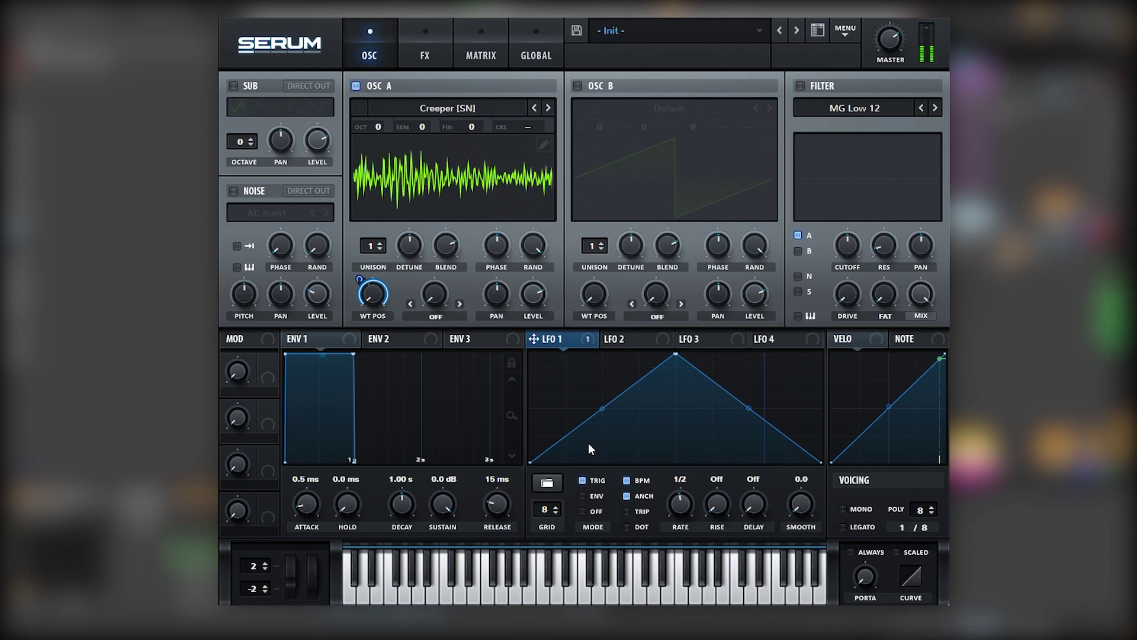
pyautogui.moveTo(371, 301)
pyautogui.mouseDown()
pyautogui.moveTo(376, 281)
pyautogui.moveTo(365, 285)
pyautogui.mouseUp()
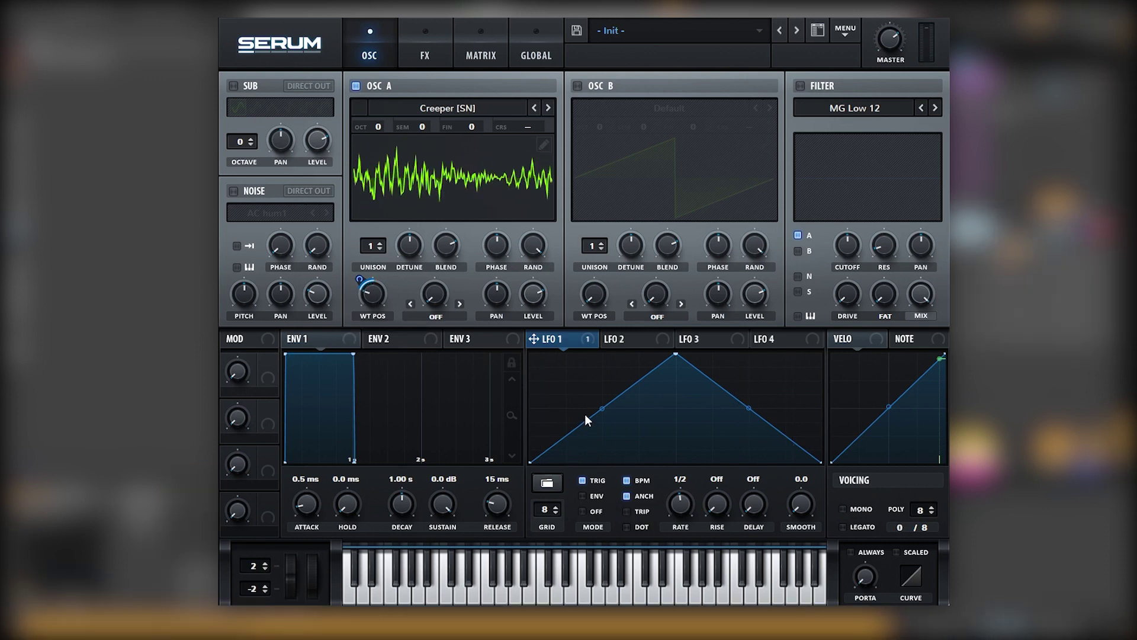
pyautogui.moveTo(602, 408); pyautogui.dragTo(583, 461)
pyautogui.moveTo(629, 413); pyautogui.dragTo(629, 421)
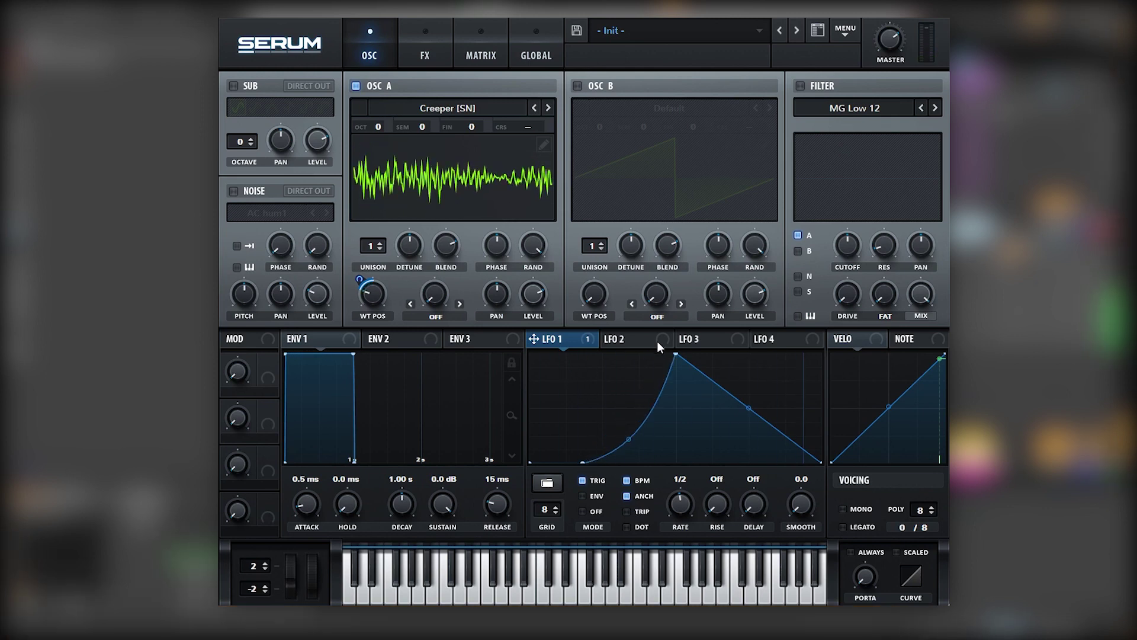
# - Modulate oscillator A's level with LFO 2 in Trig mode at 1/2 rate, shaping a short flat start and a curved rise
pyautogui.click(635, 336)
pyautogui.moveTo(608, 339); pyautogui.dragTo(541, 320)
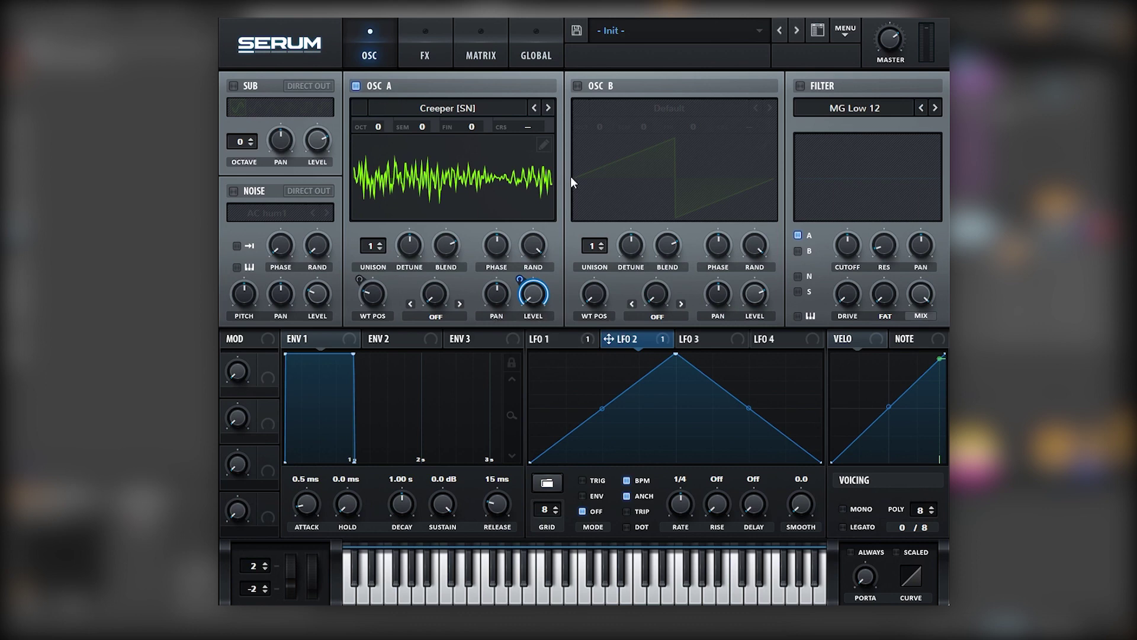
pyautogui.moveTo(602, 408); pyautogui.dragTo(602, 501)
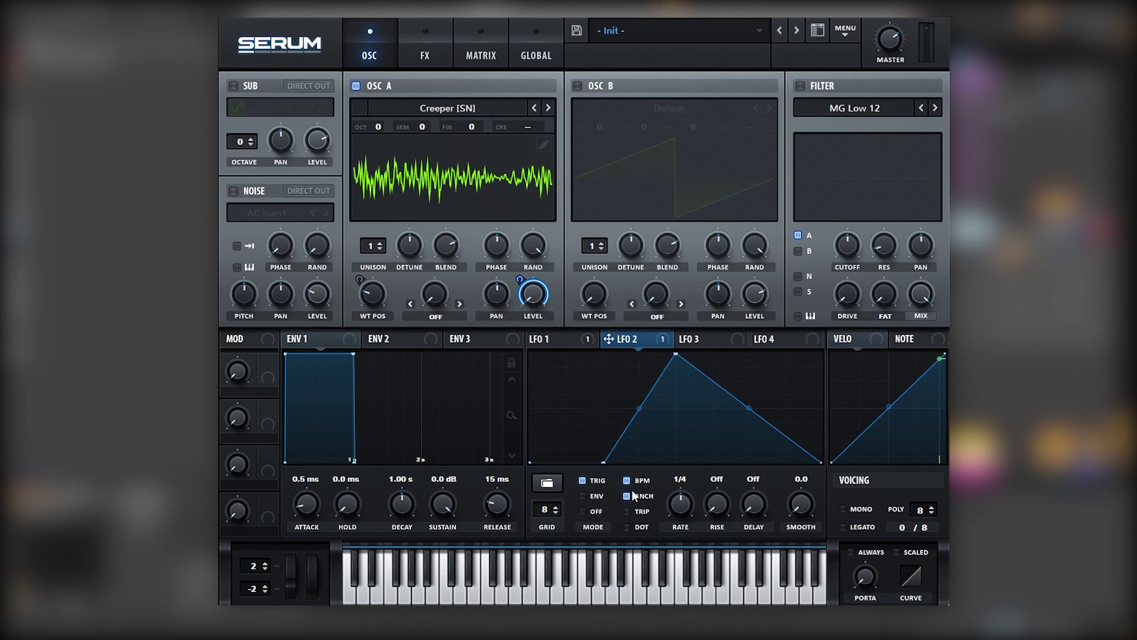
pyautogui.moveTo(603, 461); pyautogui.dragTo(563, 468)
pyautogui.moveTo(620, 407); pyautogui.dragTo(619, 432)
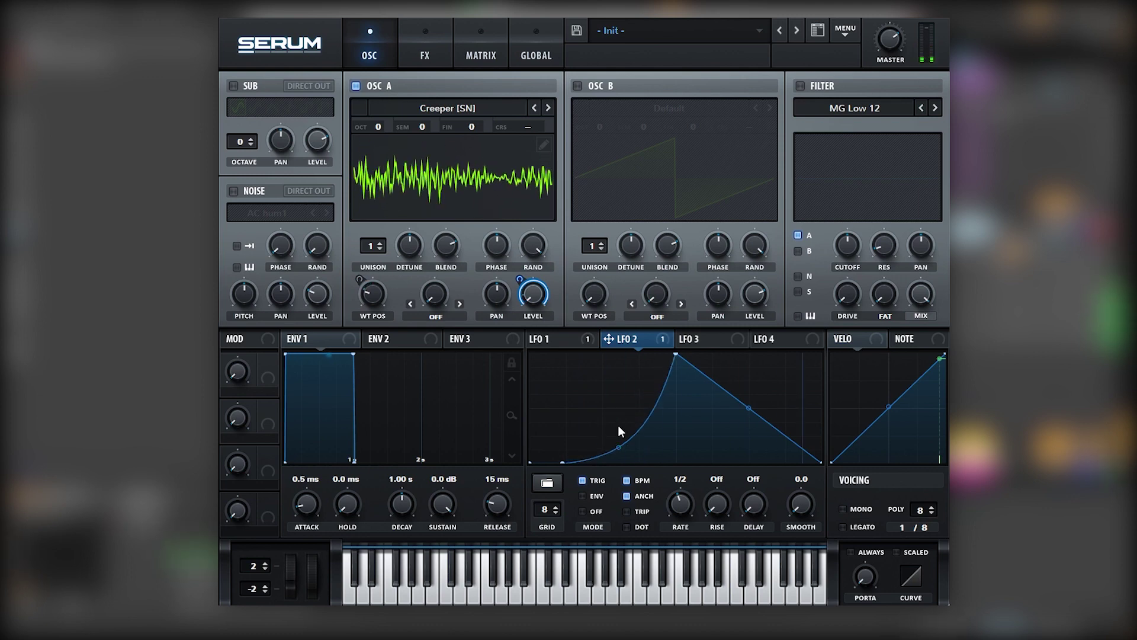
# - Refine LFO 2's low starting point and soften the curve of its rising slope
pyautogui.moveTo(563, 462); pyautogui.dragTo(542, 457)
pyautogui.moveTo(608, 434); pyautogui.dragTo(615, 418)
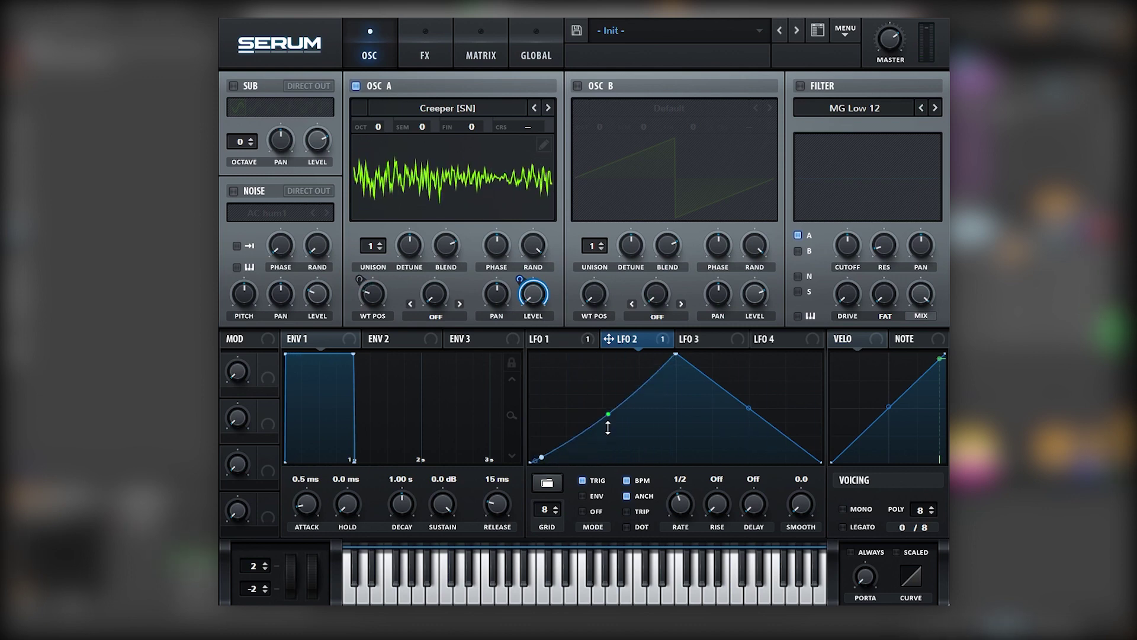
pyautogui.moveTo(535, 461); pyautogui.dragTo(557, 463)
pyautogui.moveTo(616, 418); pyautogui.dragTo(616, 431)
# - Enable the sub oscillator and set oscillator A's warp mode to Bend +/- with a raised warp amount
pyautogui.click(234, 86)
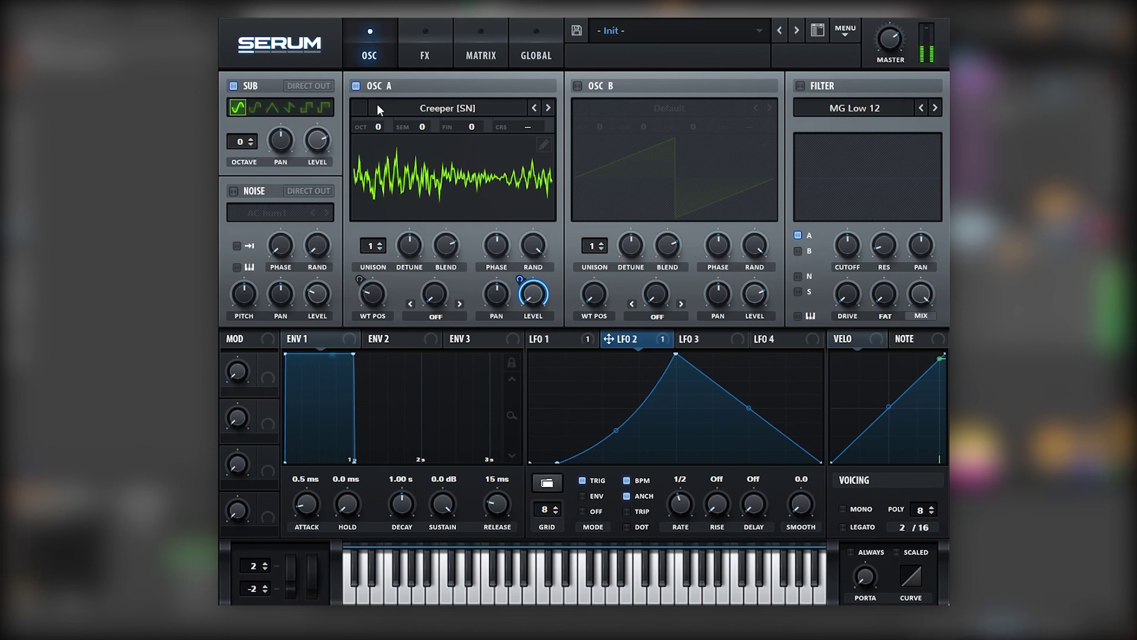
pyautogui.click(441, 317)
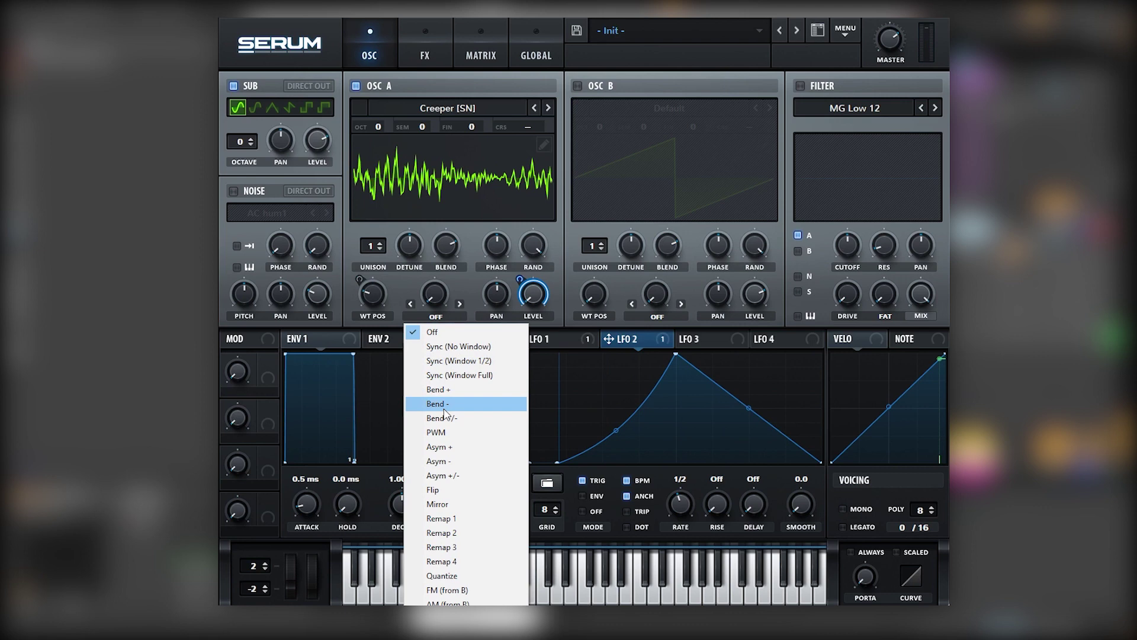
pyautogui.click(452, 418)
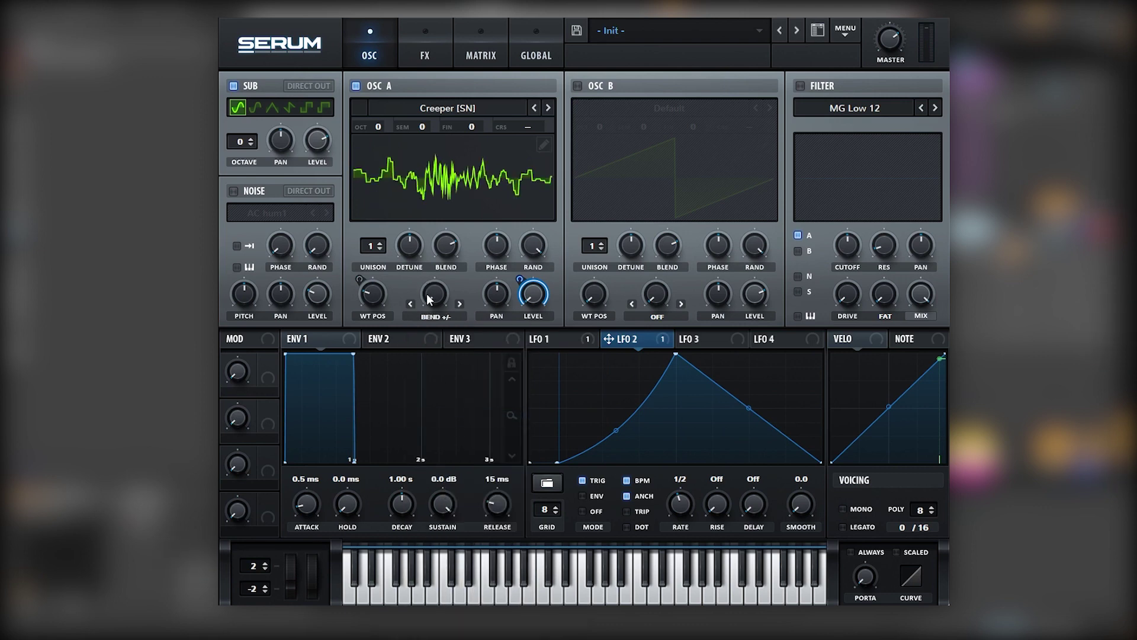
pyautogui.moveTo(430, 300); pyautogui.dragTo(473, 209)
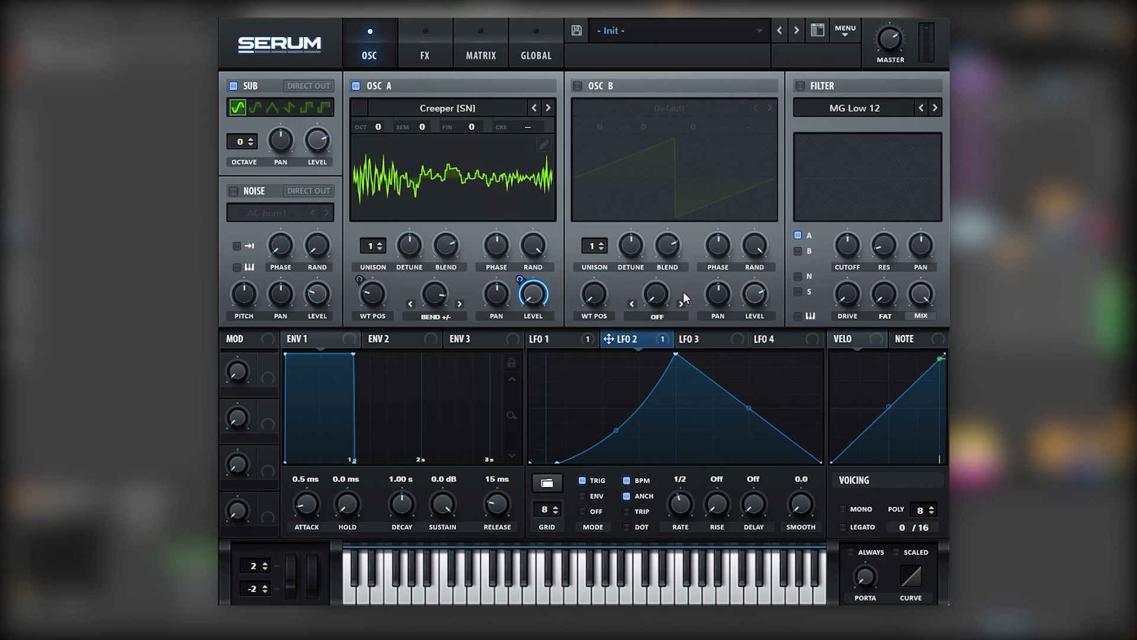
# - Enable the Tube distortion effect and set its drive to 86%
pyautogui.click(424, 50)
pyautogui.click(239, 116)
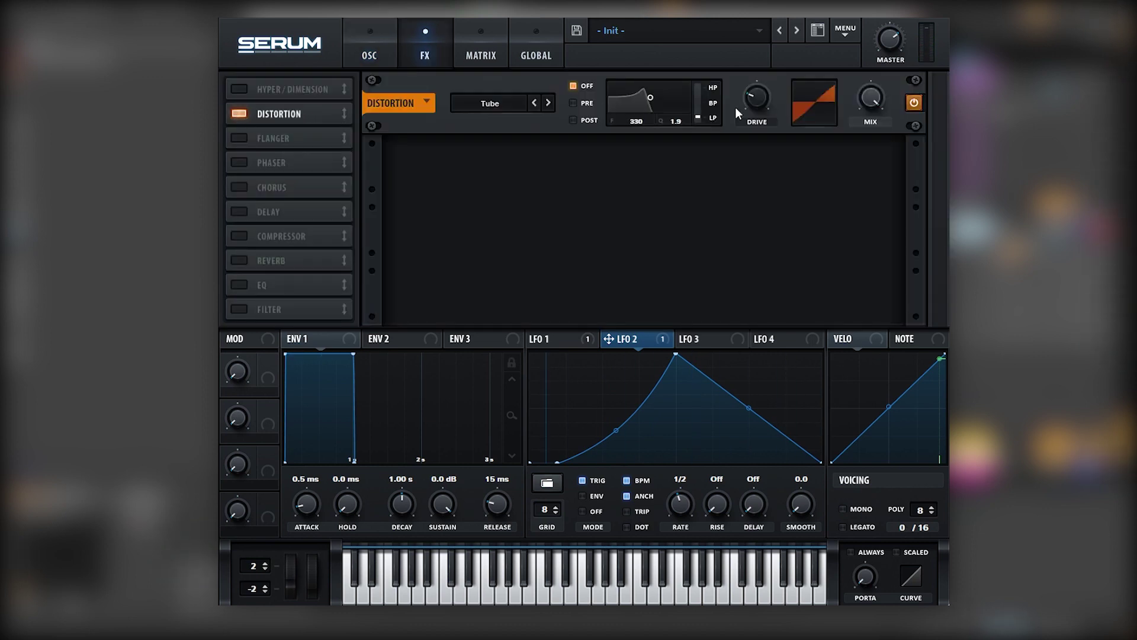
pyautogui.moveTo(756, 95)
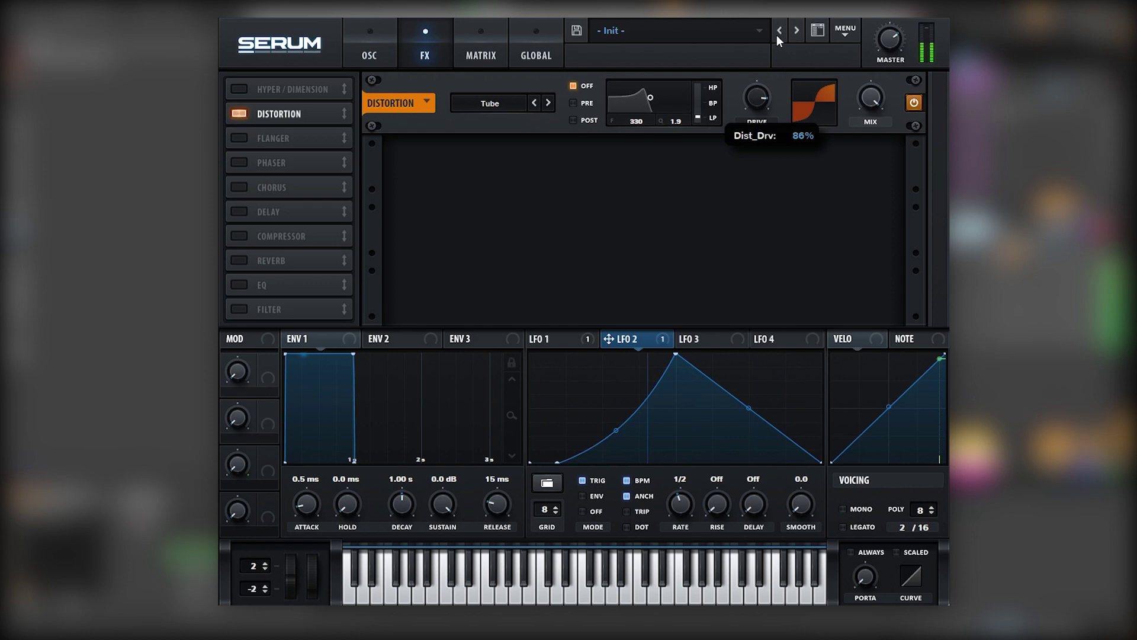
# - Enable the oscillator filter for oscillator A and set its type to HN 12
pyautogui.click(372, 46)
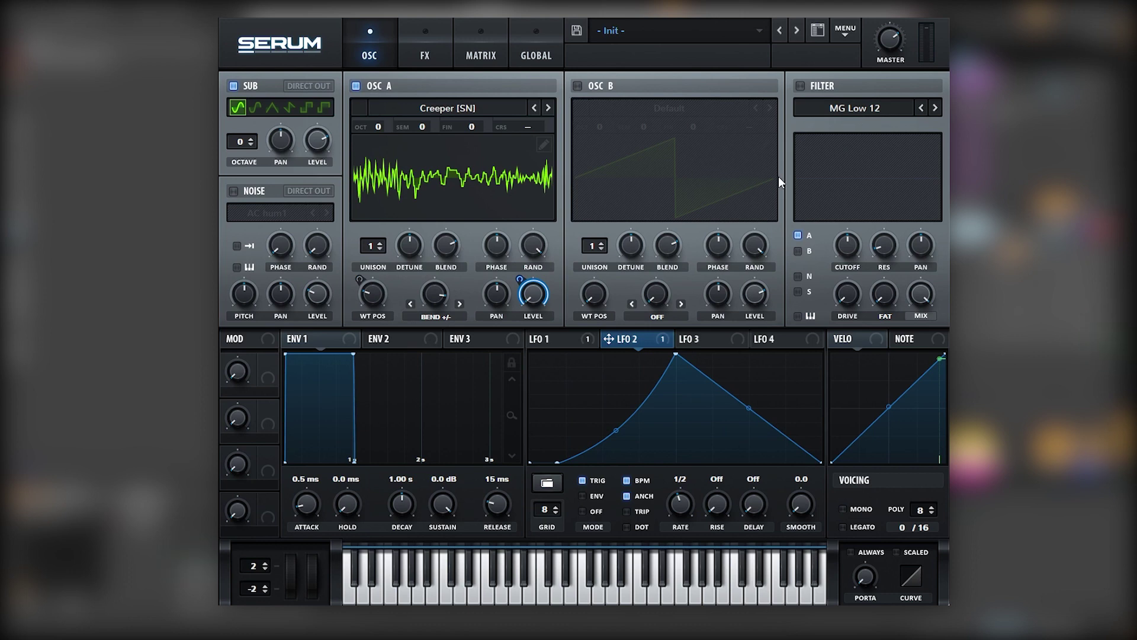
pyautogui.click(801, 86)
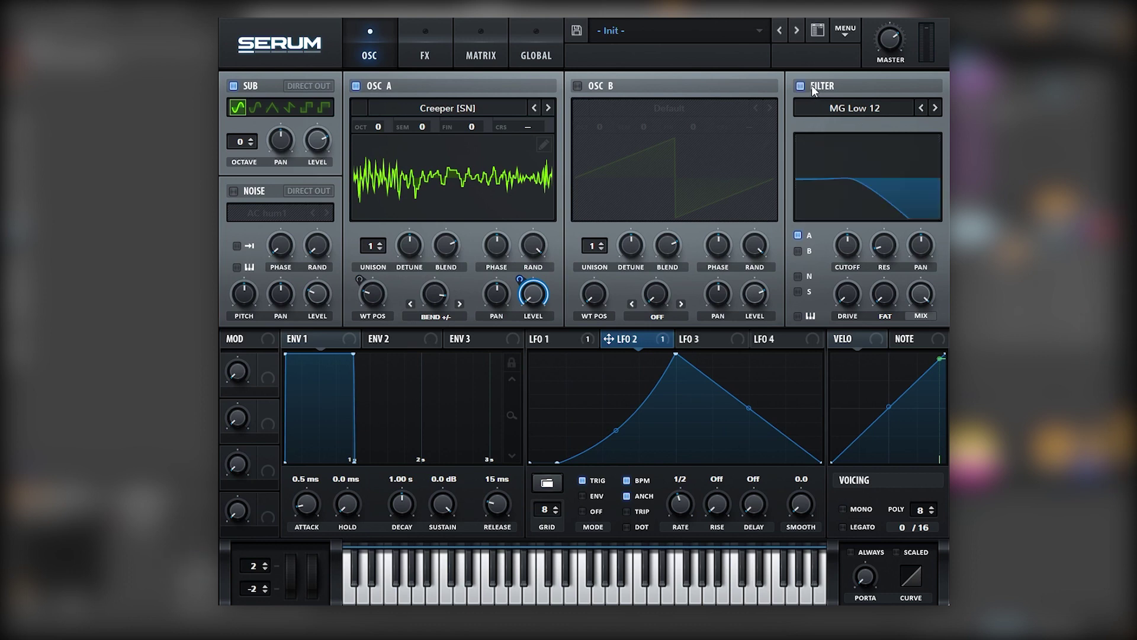
pyautogui.click(848, 115)
pyautogui.moveTo(859, 141)
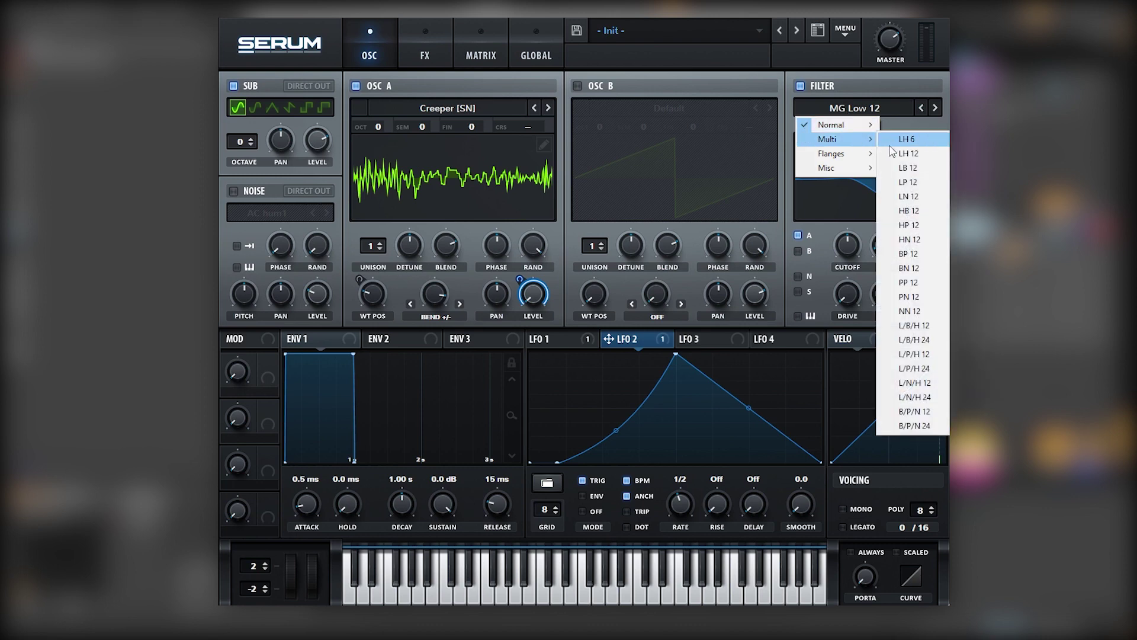
pyautogui.click(918, 240)
# - Adjust the filter cutoff and modulate both the cutoff and the filter's FREQ control with LFO 3
pyautogui.moveTo(847, 252); pyautogui.dragTo(893, 209)
pyautogui.click(734, 340)
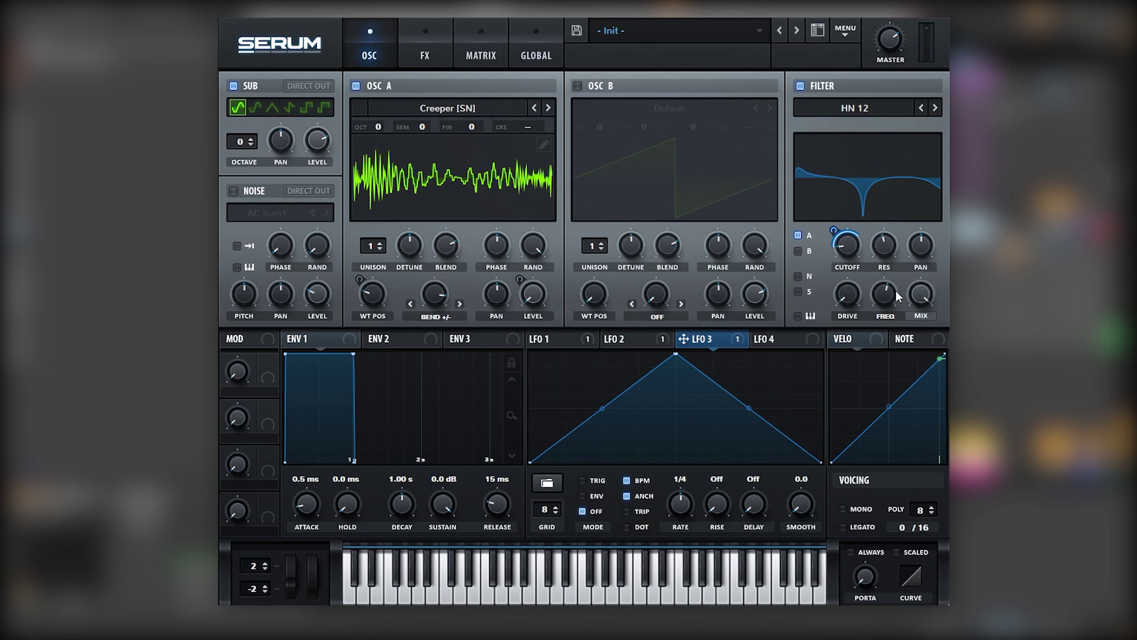
pyautogui.moveTo(893, 298)
pyautogui.mouseDown()
pyautogui.moveTo(904, 272)
pyautogui.moveTo(884, 293)
pyautogui.mouseUp()
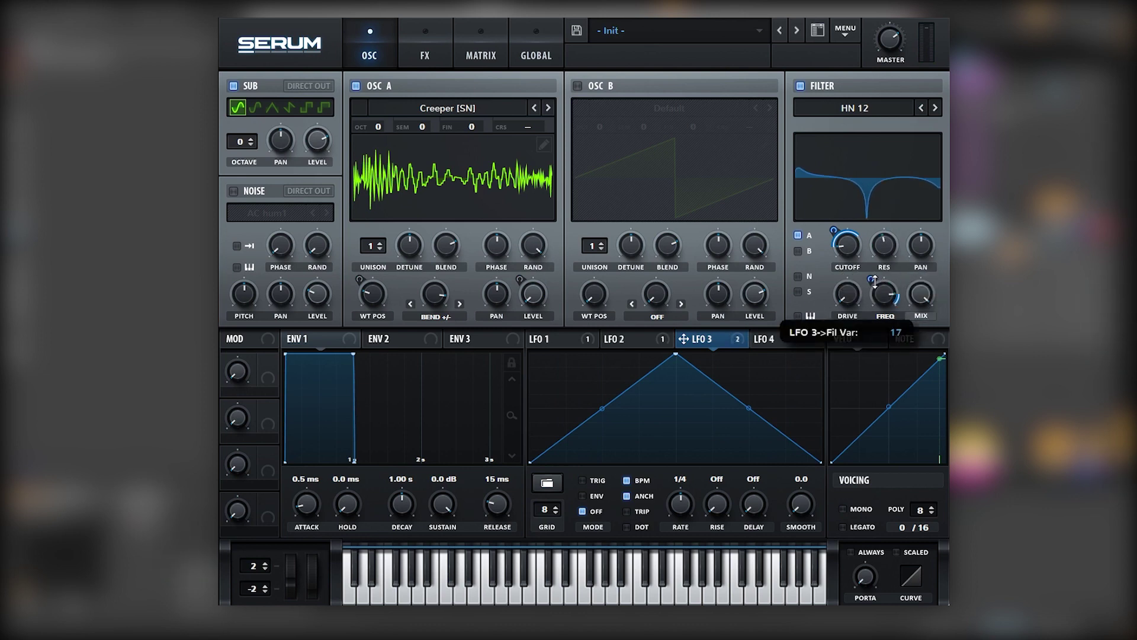
# - Set LFO 3 to Trig mode at 1/2 rate and add a low point that delays its rise
pyautogui.click(603, 481)
pyautogui.doubleClick(576, 427)
pyautogui.moveTo(576, 428); pyautogui.dragTo(578, 479)
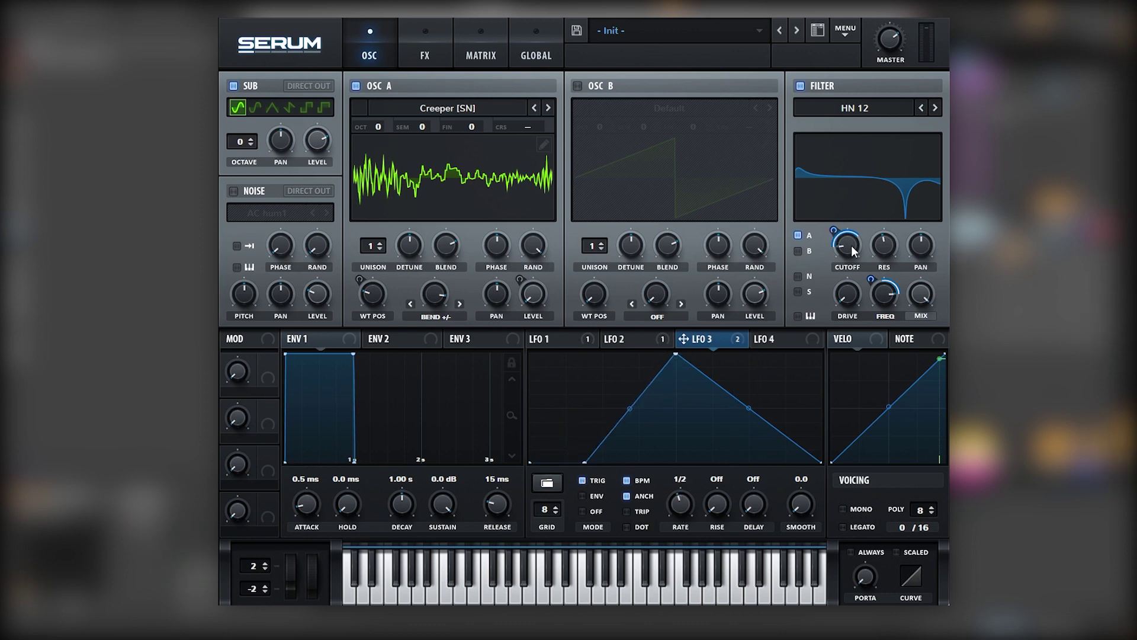
# - Reduce LFO 3's modulation depth on the oscillator filter's cutoff and lower that filter's FREQ
pyautogui.moveTo(834, 230); pyautogui.dragTo(844, 253)
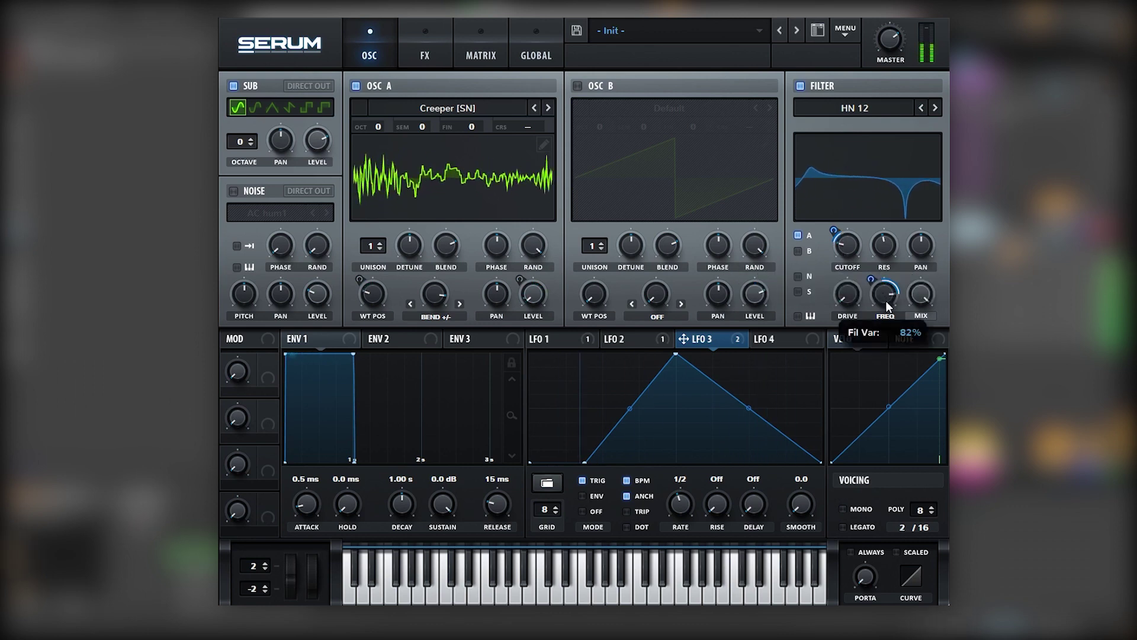
pyautogui.moveTo(886, 300); pyautogui.dragTo(884, 318)
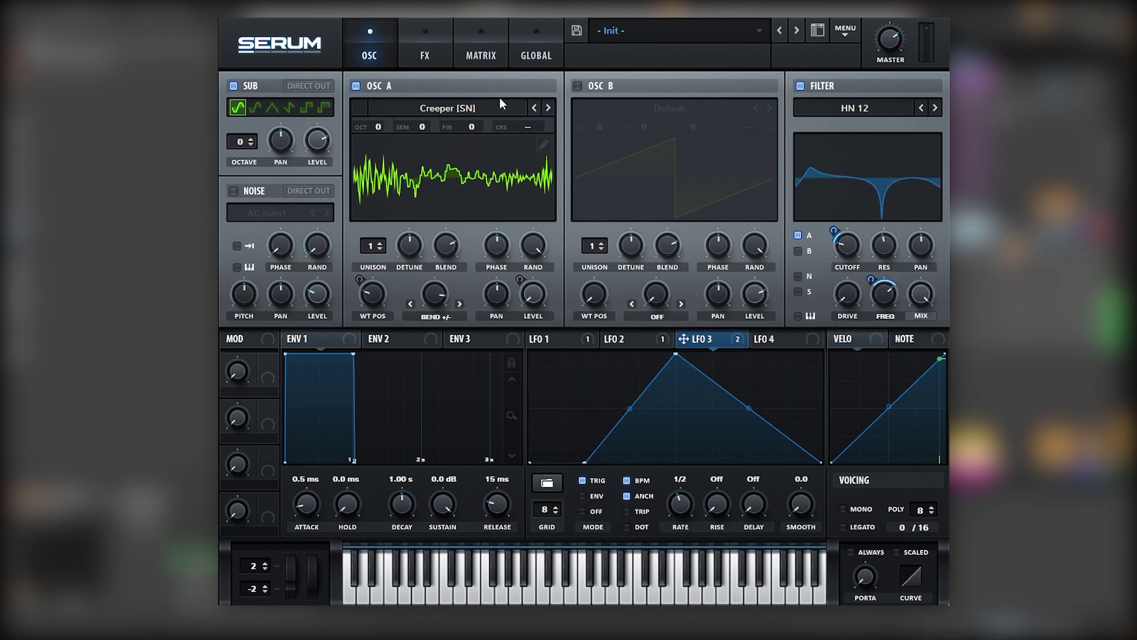
# - Enable the Filter effect directly after the distortion and set its type to HN 12
pyautogui.click(425, 53)
pyautogui.click(241, 306)
pyautogui.moveTo(244, 304); pyautogui.dragTo(273, 137)
pyautogui.click(506, 169)
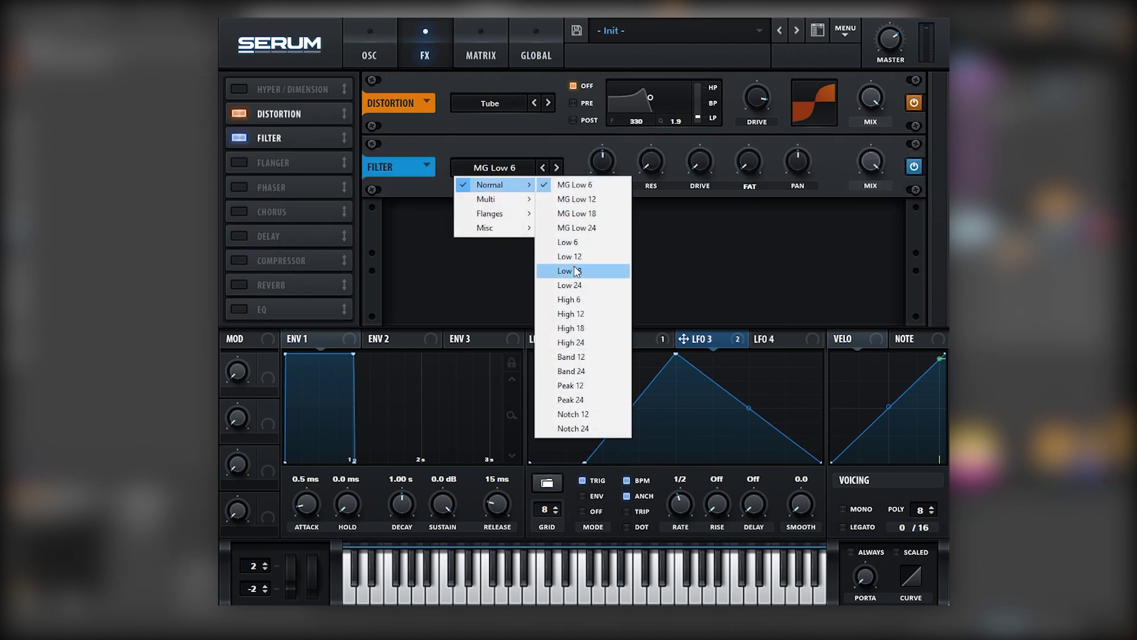
pyautogui.moveTo(527, 205)
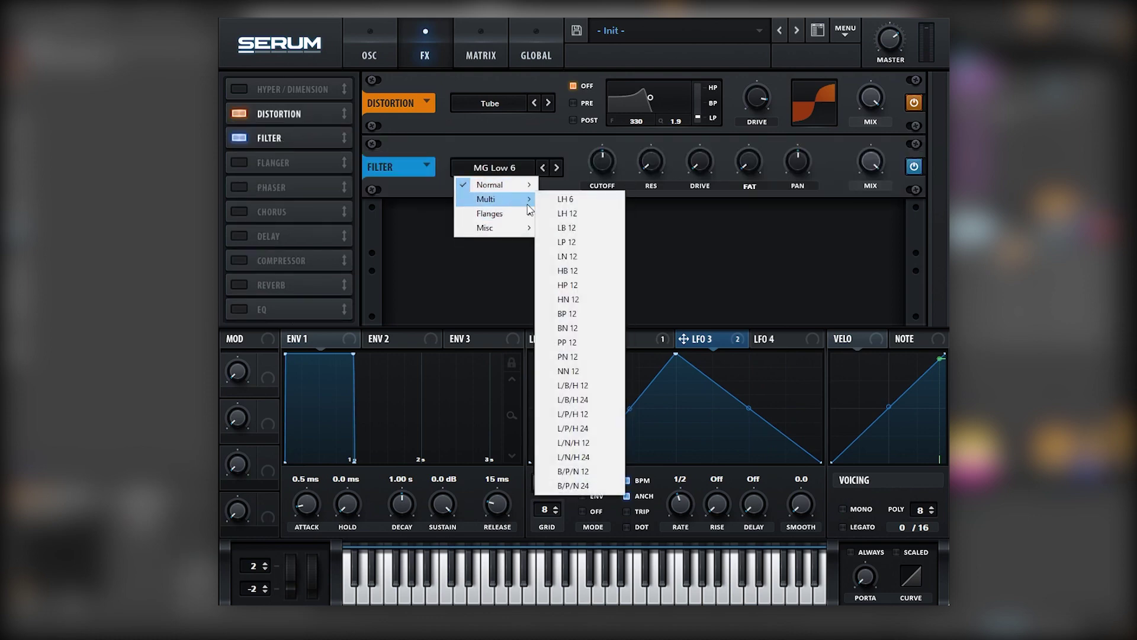
pyautogui.click(569, 299)
# - Modulate the effects filter's cutoff with LFO 3, adjust the cutoff position, and set the resonance to 57%
pyautogui.moveTo(588, 208); pyautogui.dragTo(618, 161)
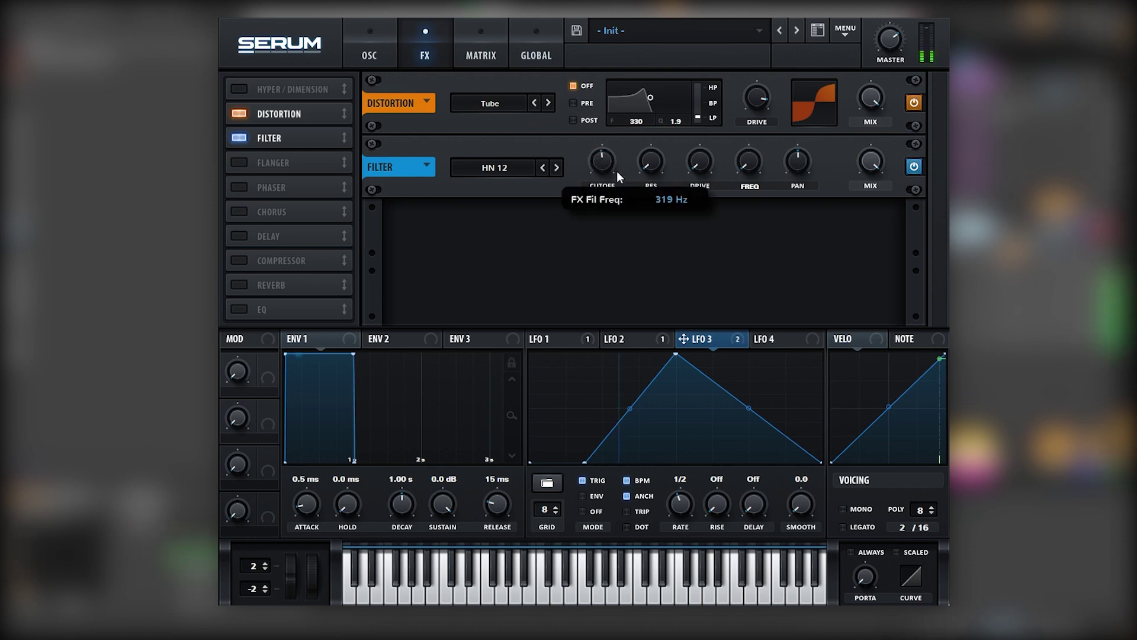
pyautogui.moveTo(600, 214)
pyautogui.mouseDown()
pyautogui.moveTo(616, 180)
pyautogui.moveTo(601, 214)
pyautogui.mouseUp()
pyautogui.moveTo(694, 338); pyautogui.dragTo(676, 108)
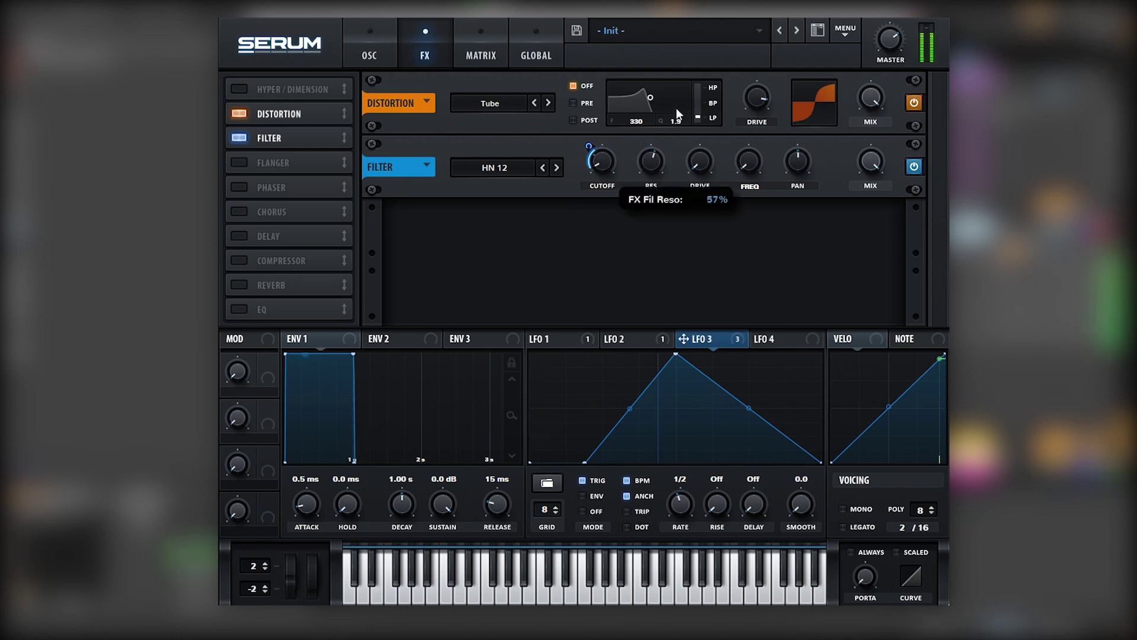
pyautogui.moveTo(614, 165)
pyautogui.mouseDown()
pyautogui.moveTo(614, 145)
pyautogui.moveTo(587, 152)
pyautogui.moveTo(603, 175)
pyautogui.mouseUp()
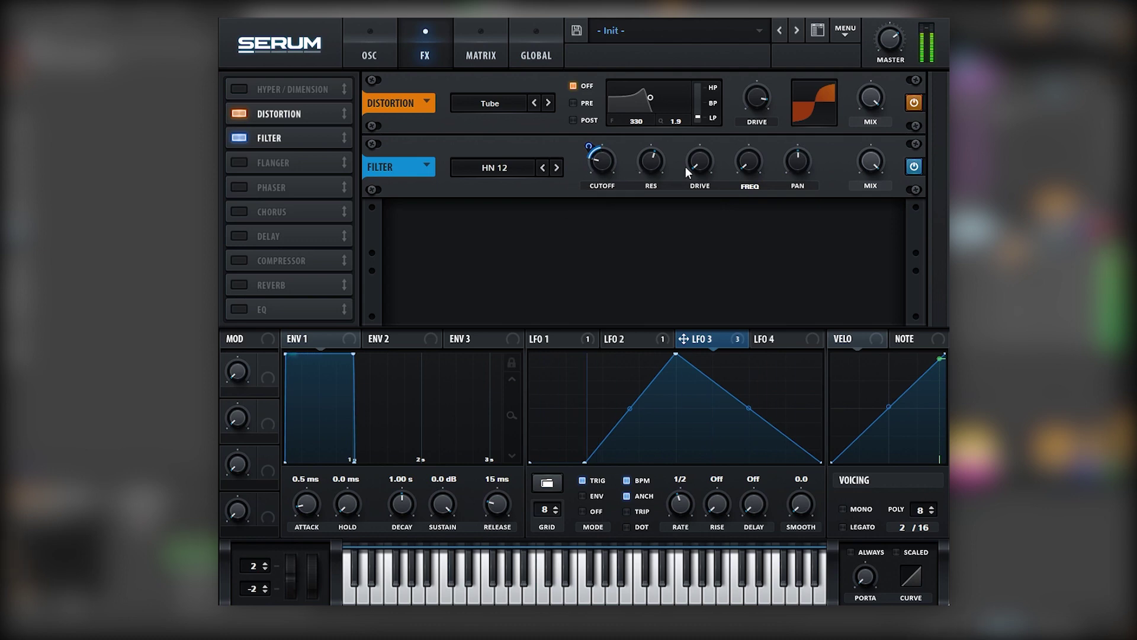
# - Raise the effects filter's FREQ and modulate it with LFO 3
pyautogui.moveTo(749, 166); pyautogui.dragTo(798, 84)
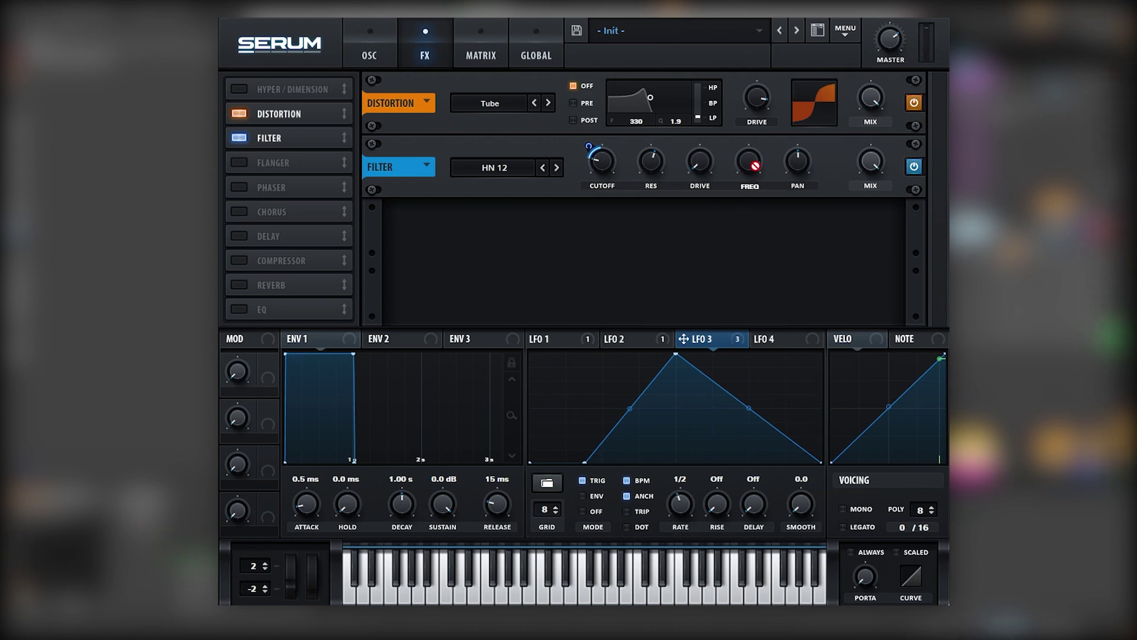
pyautogui.moveTo(756, 166); pyautogui.dragTo(749, 164)
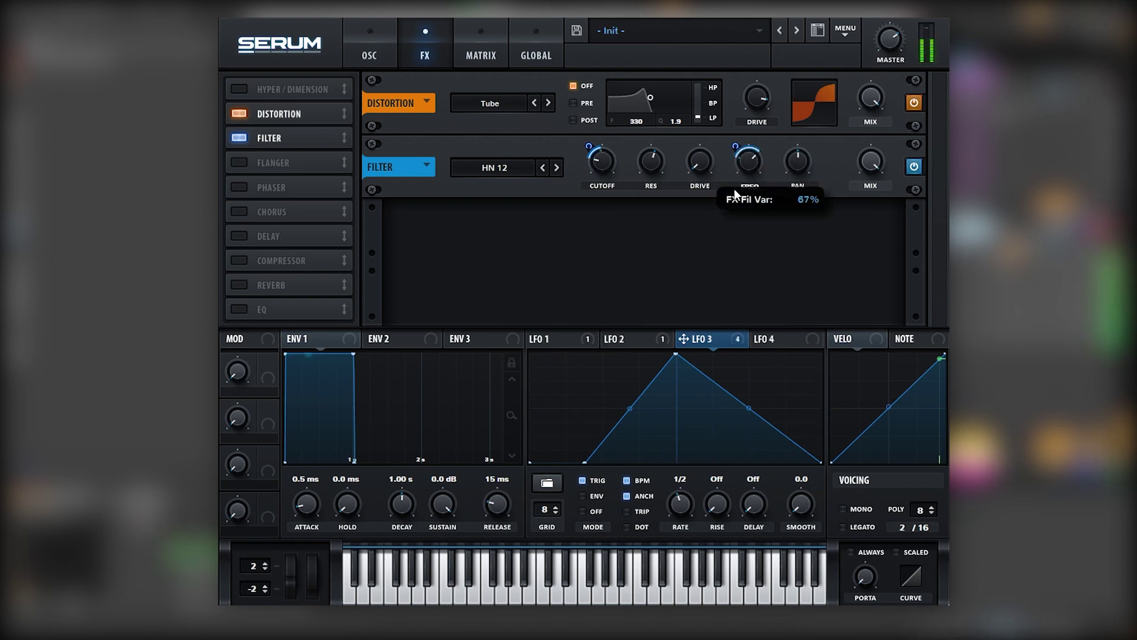
pyautogui.moveTo(734, 202); pyautogui.dragTo(746, 178)
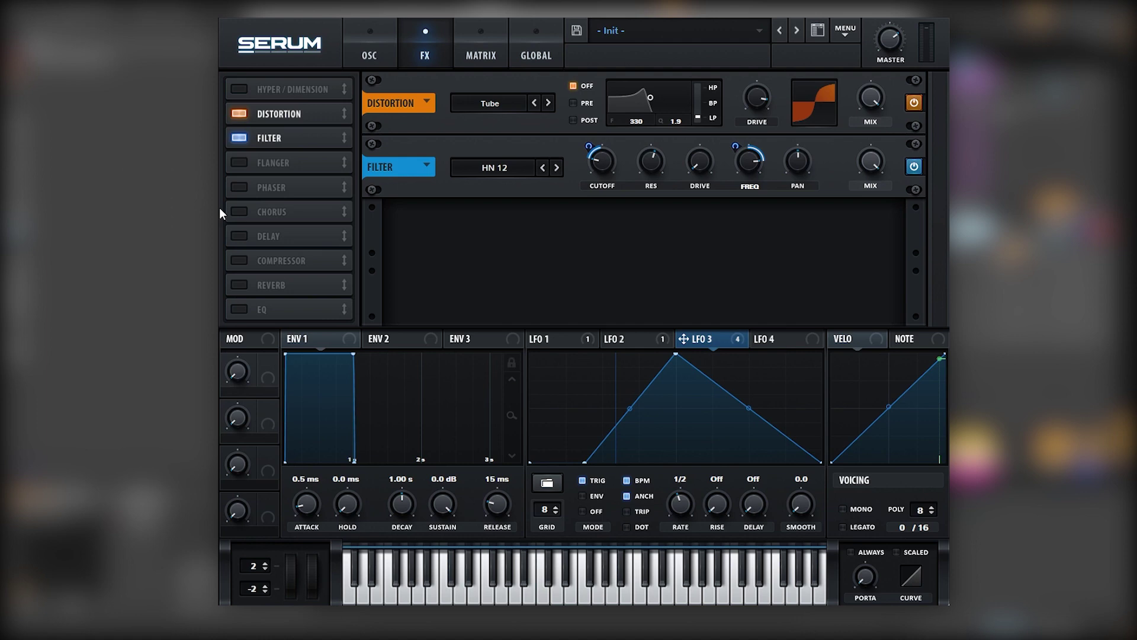
# - Enable the Phaser effect, set its depth to 0%, and lower its frequency to the minimum
pyautogui.click(237, 189)
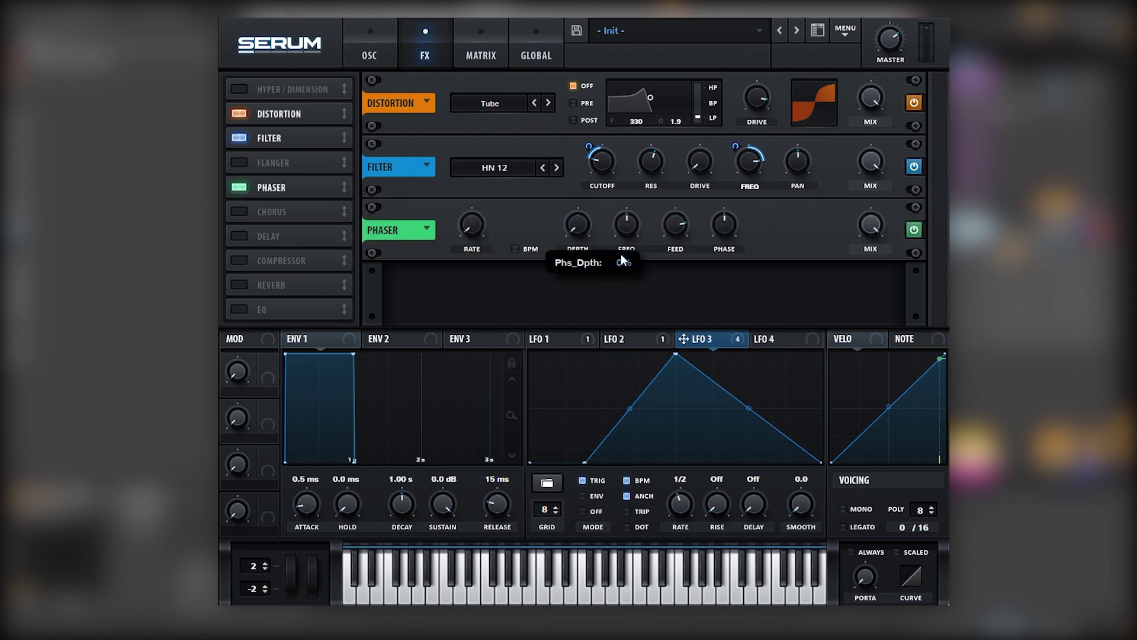
pyautogui.moveTo(625, 234); pyautogui.dragTo(608, 307)
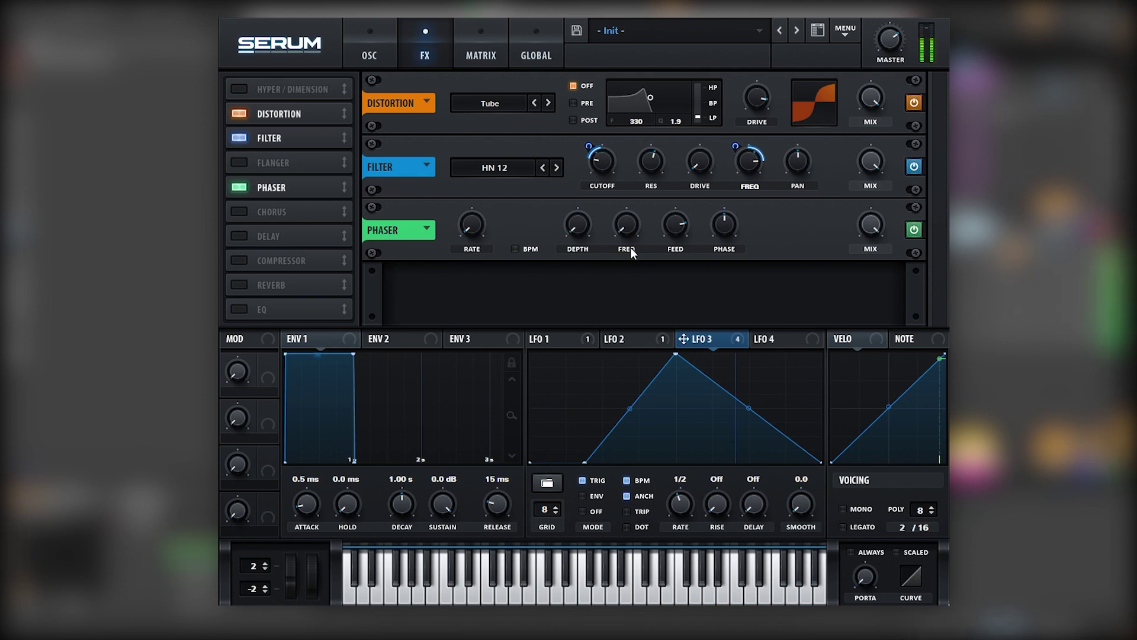
# - Enable the EQ with a low-pass high band at 29% Q modulated by LFO 3 on frequency, and a boosted low-frequency Peak band
pyautogui.click(264, 310)
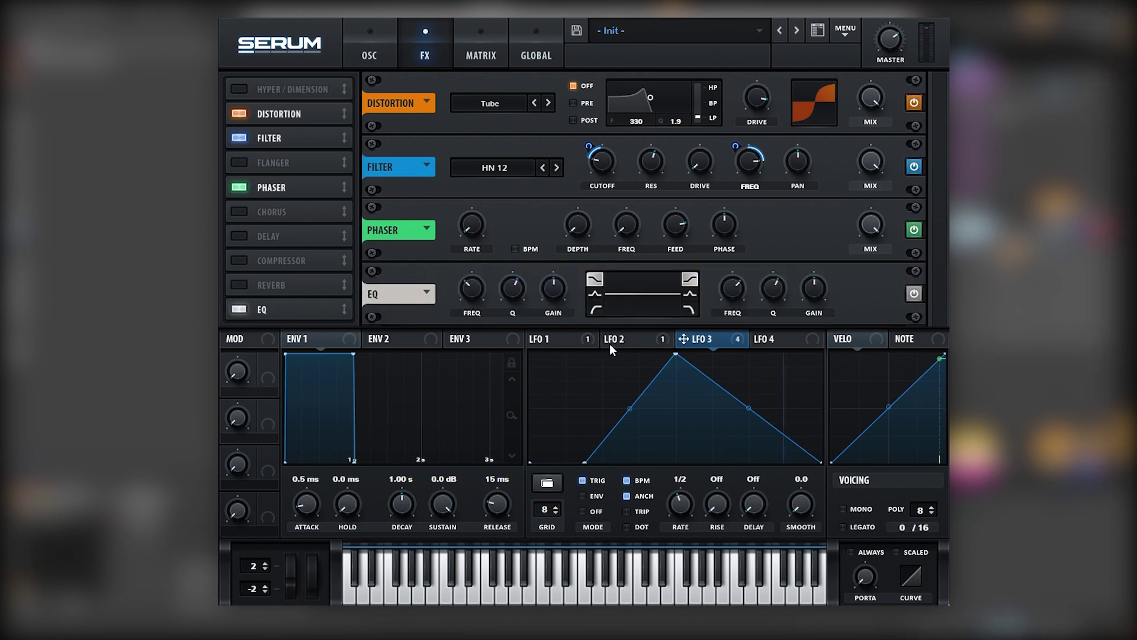
pyautogui.click(693, 310)
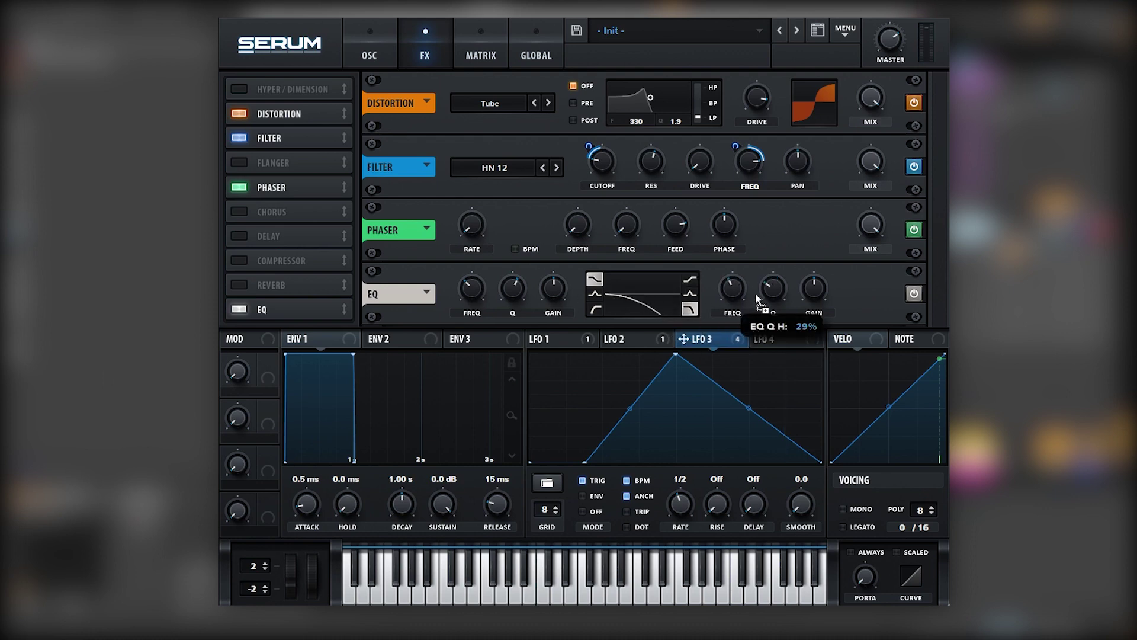
pyautogui.moveTo(759, 299); pyautogui.dragTo(724, 300)
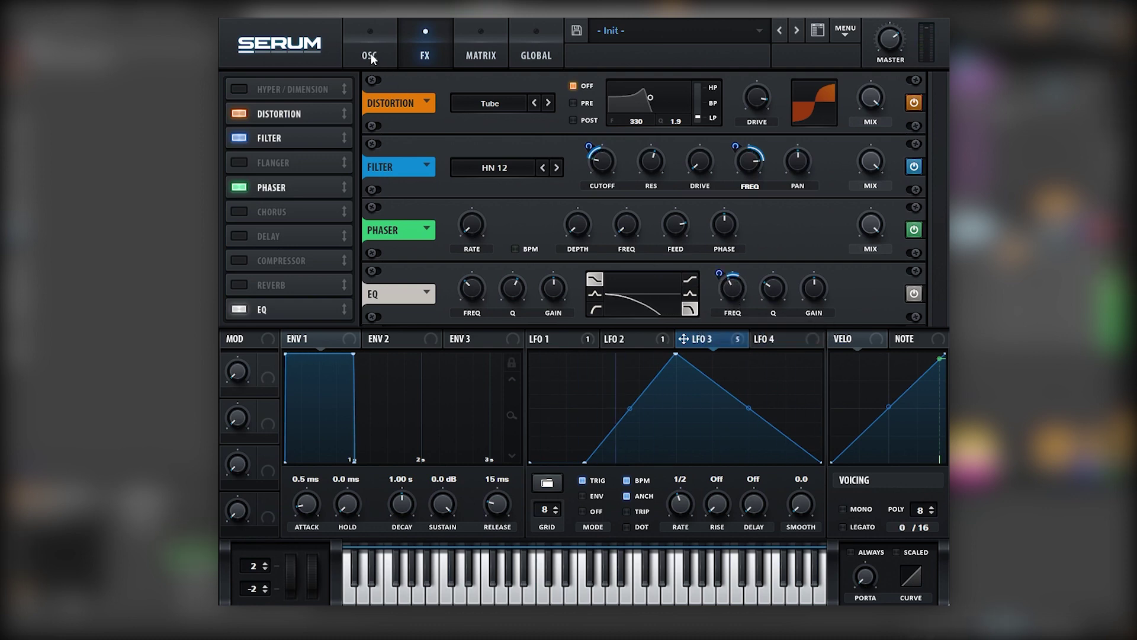
pyautogui.click(595, 293)
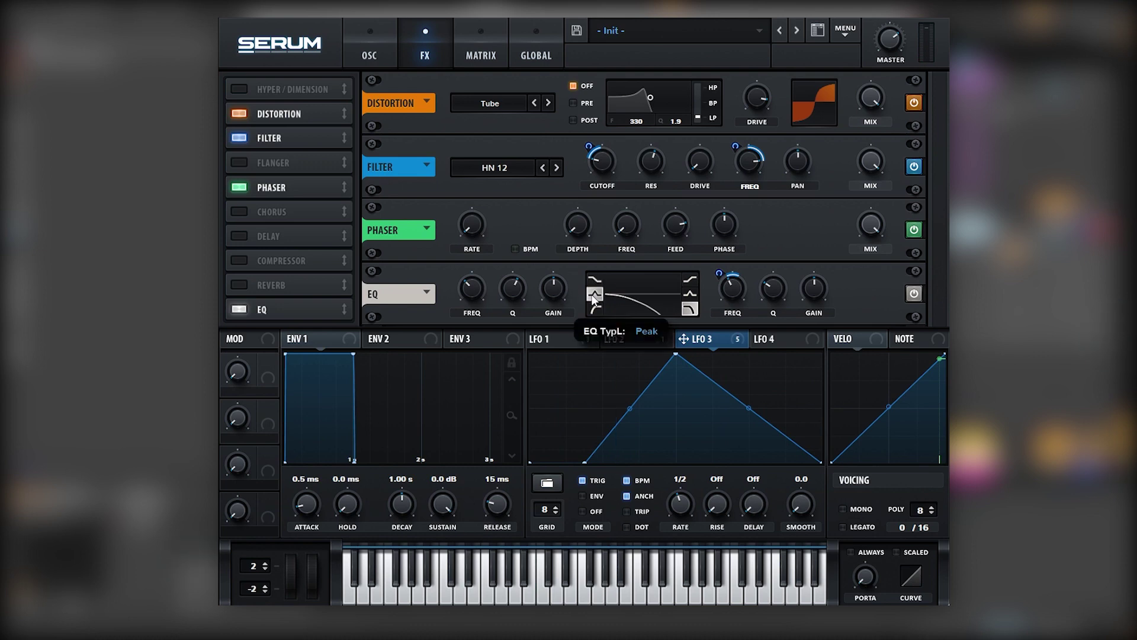
pyautogui.moveTo(471, 289); pyautogui.dragTo(469, 304)
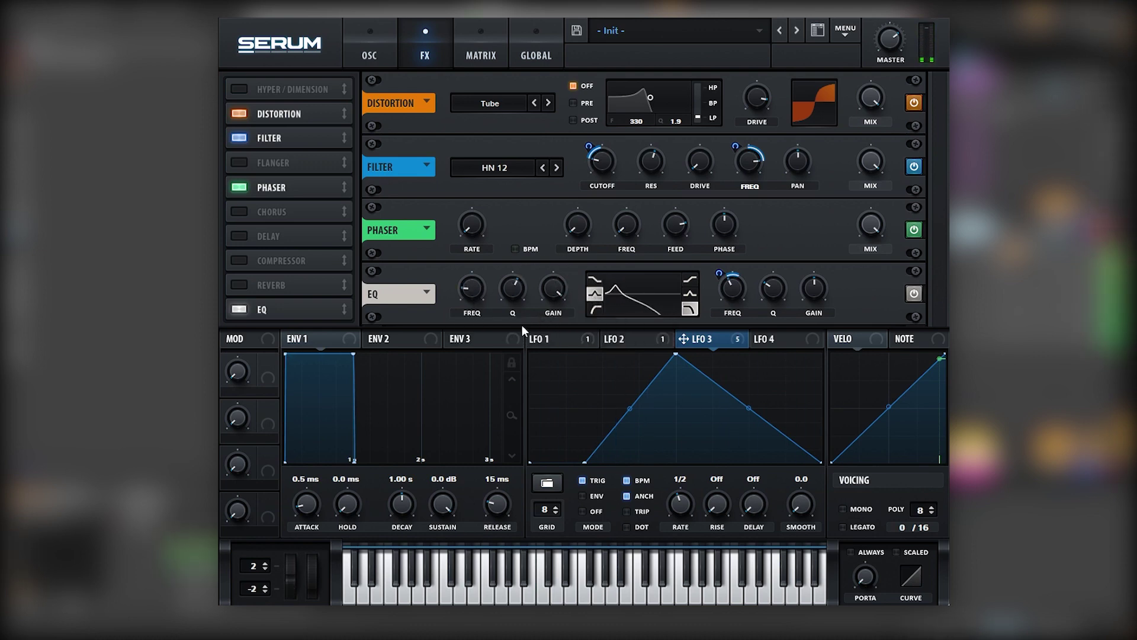
# - Readjust the oscillator filter's cutoff and its LFO 3 modulation to start from a higher frequency
pyautogui.click(372, 53)
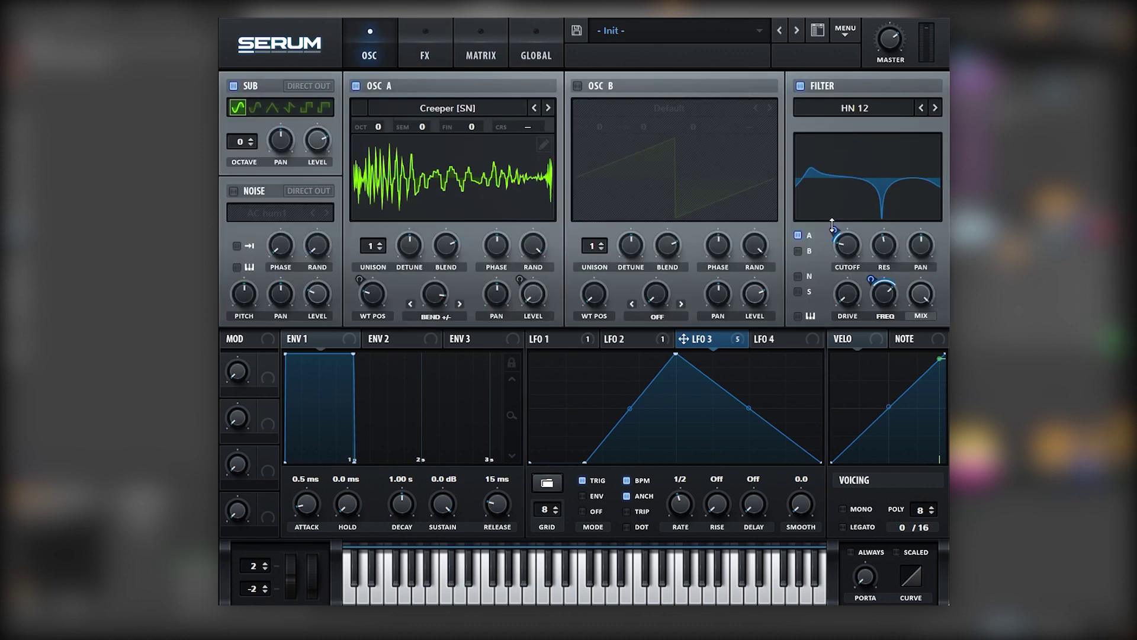
pyautogui.moveTo(846, 261)
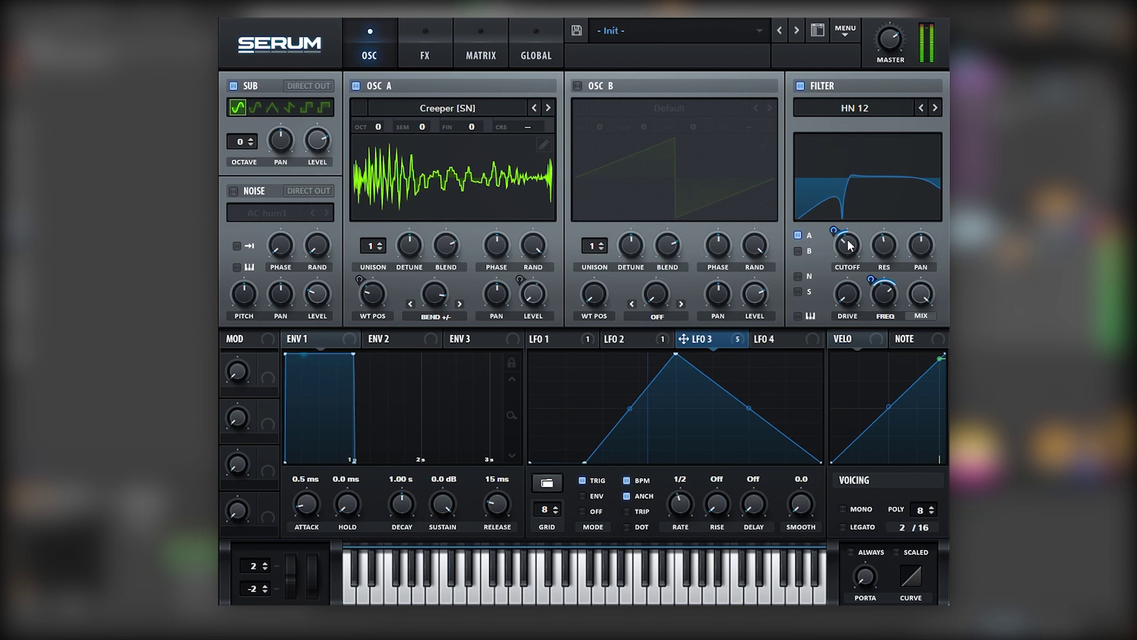
pyautogui.moveTo(848, 246); pyautogui.dragTo(849, 239)
# - Raise the effects filter's cutoff and return the EQ low band's gain to neutral
pyautogui.click(431, 58)
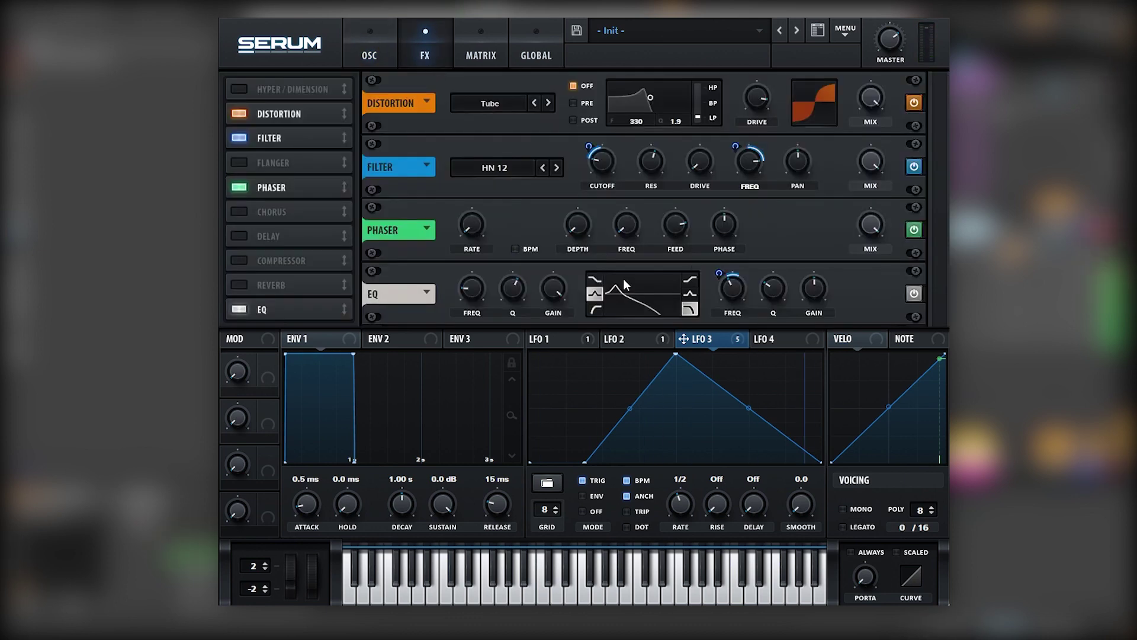
pyautogui.moveTo(607, 166); pyautogui.dragTo(610, 155)
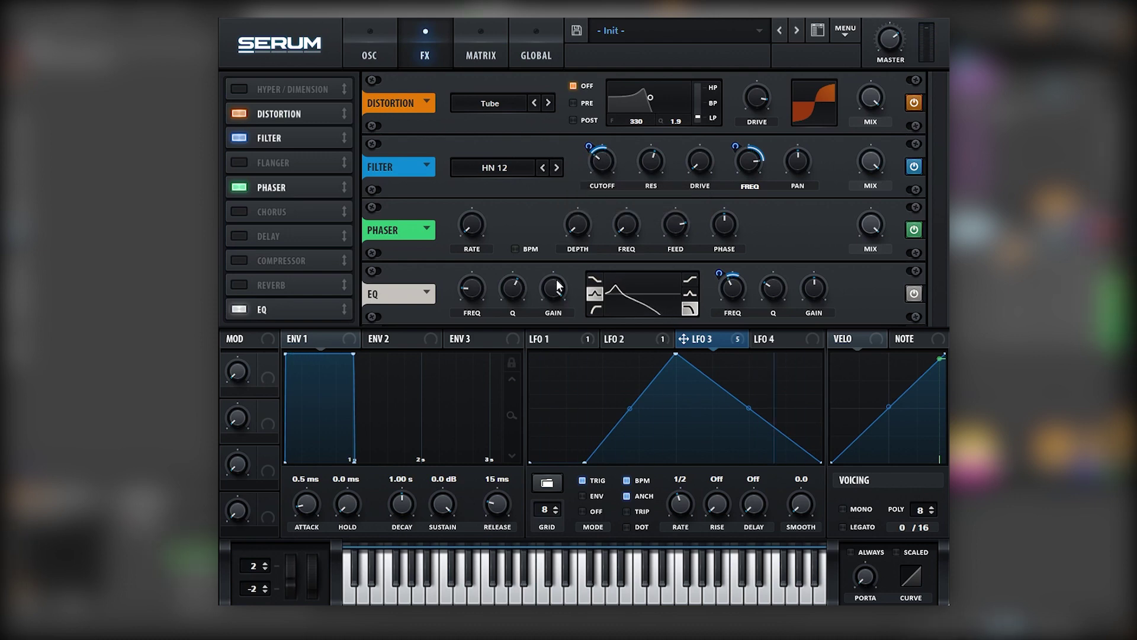
pyautogui.moveTo(547, 317)
pyautogui.moveTo(542, 326); pyautogui.dragTo(539, 336)
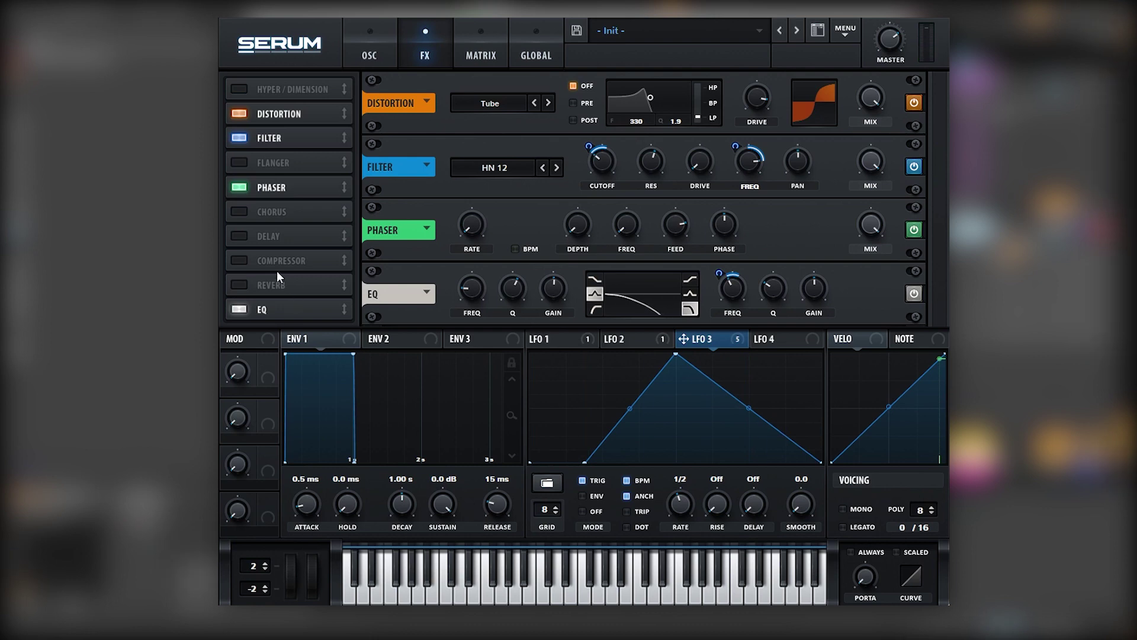
# - Enable the compressor, place it after the EQ, switch it to multiband mode, and raise its gain
pyautogui.click(244, 258)
pyautogui.moveTo(244, 258); pyautogui.dragTo(271, 285)
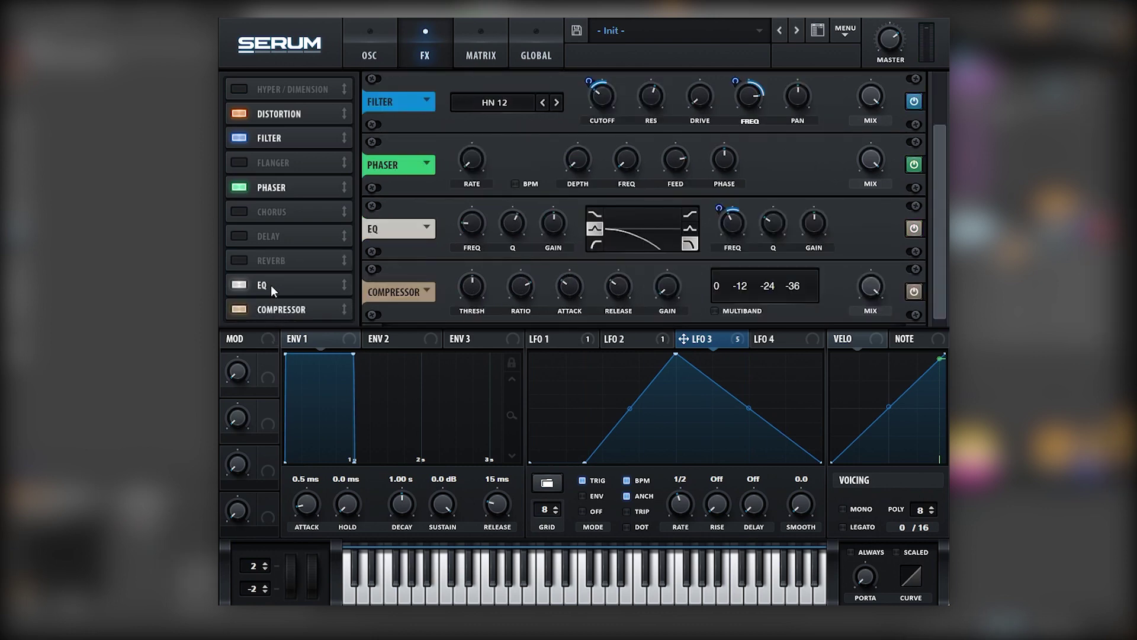
pyautogui.click(731, 310)
pyautogui.moveTo(619, 286); pyautogui.dragTo(631, 229)
pyautogui.moveTo(665, 282); pyautogui.dragTo(661, 290)
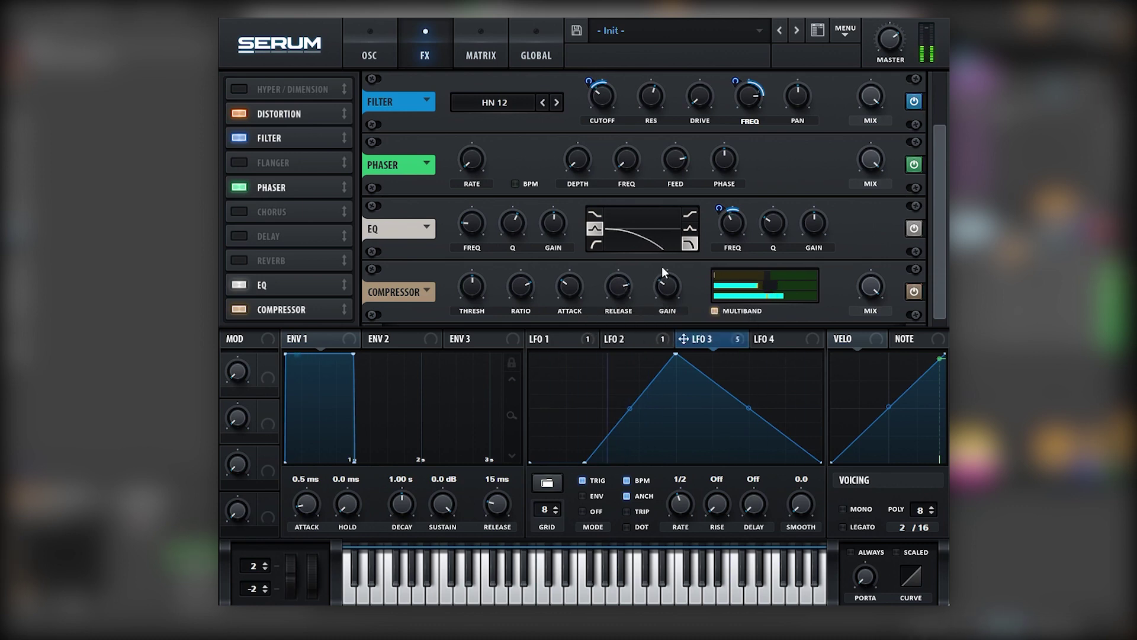
# - Enable the reverb between the EQ and the compressor, raise its low cut, and set its size to 4%
pyautogui.click(241, 260)
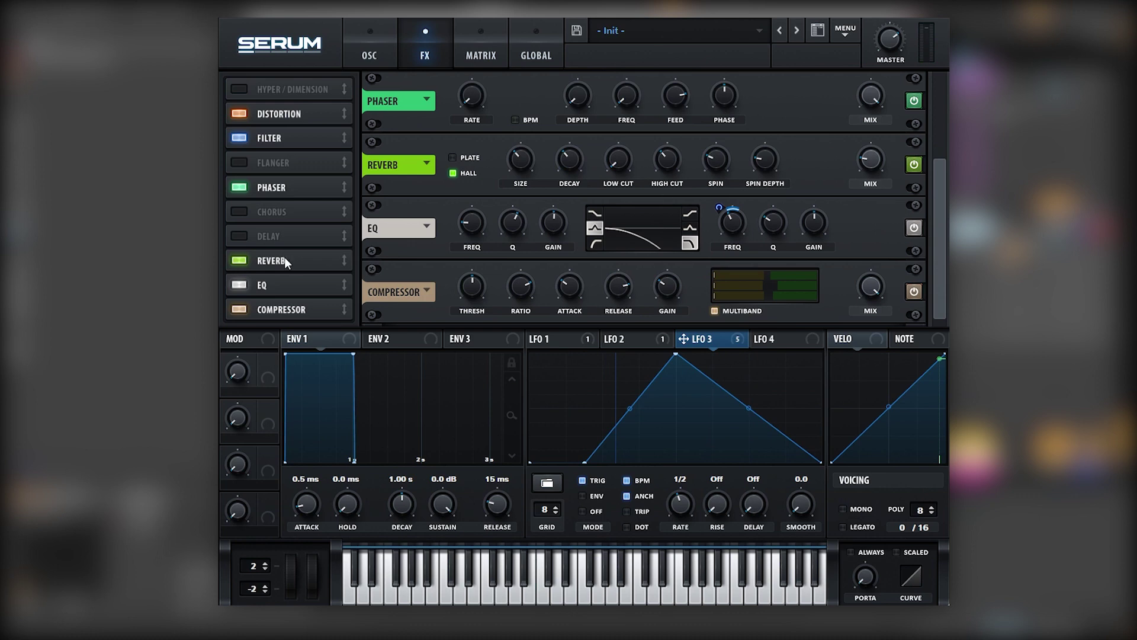
pyautogui.moveTo(286, 294); pyautogui.dragTo(286, 287)
pyautogui.moveTo(635, 236); pyautogui.dragTo(611, 189)
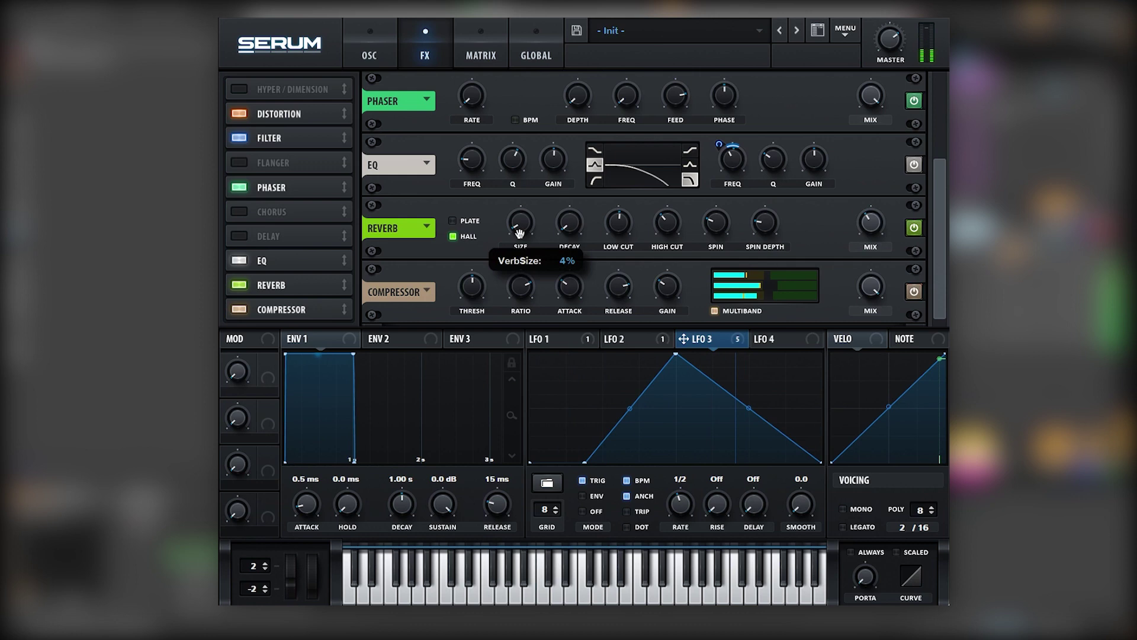
# - Switch oscillator A from Creeper [SN] to the next wavetable
pyautogui.click(369, 56)
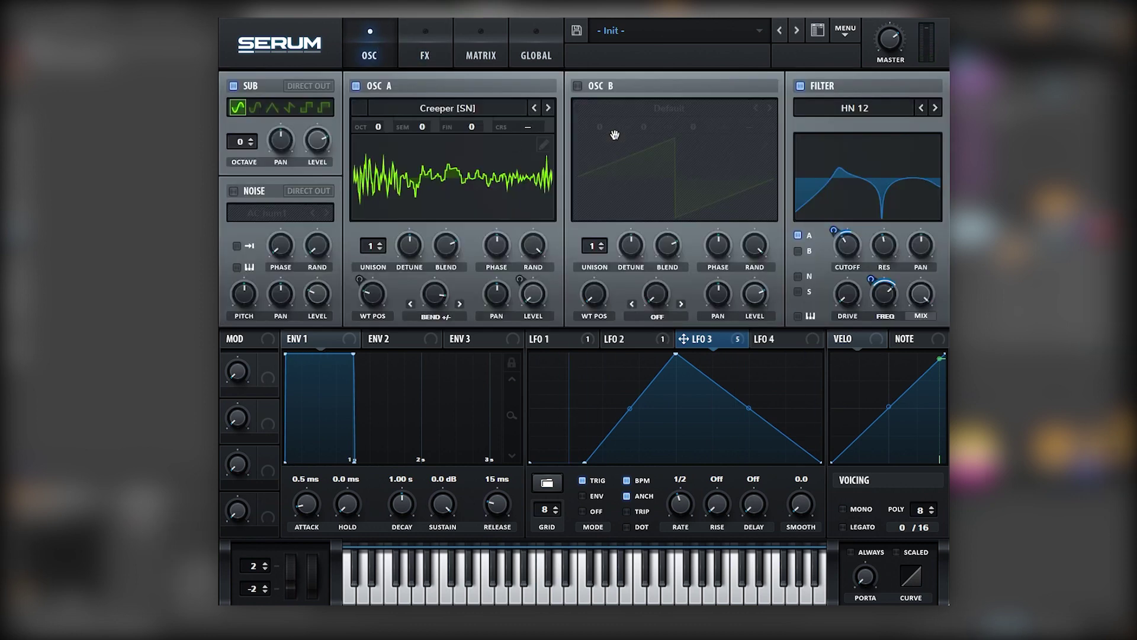
pyautogui.click(548, 108)
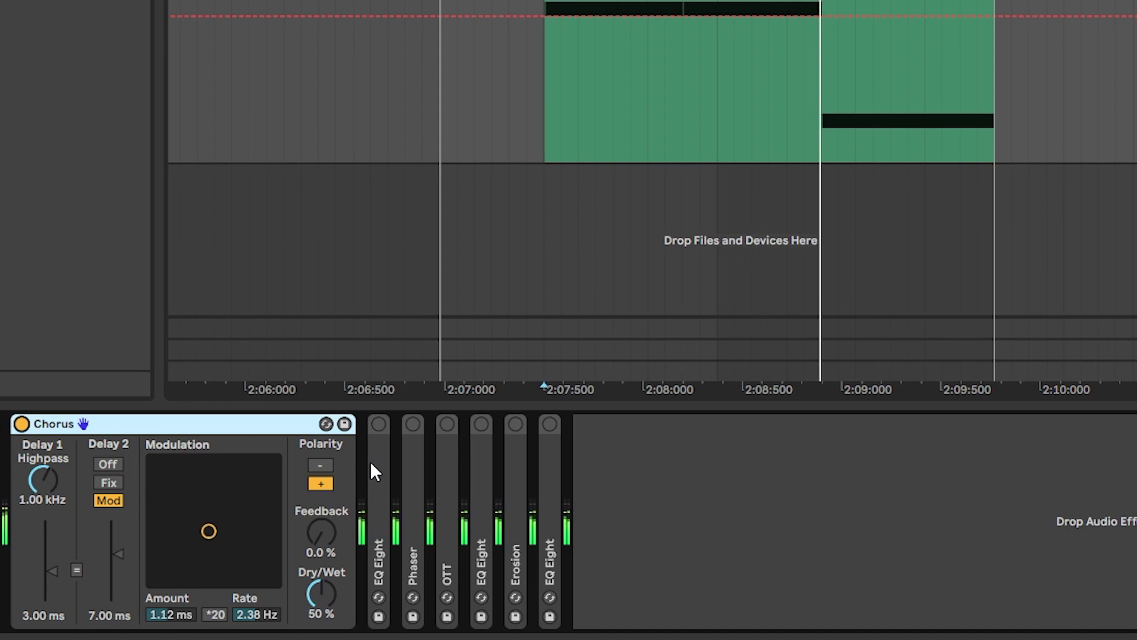
# - In Ableton Live, unfold and enable the EQ Eight after the Chorus and fine-tune the boost on band 2
pyautogui.doubleClick(372, 461)
pyautogui.click(378, 423)
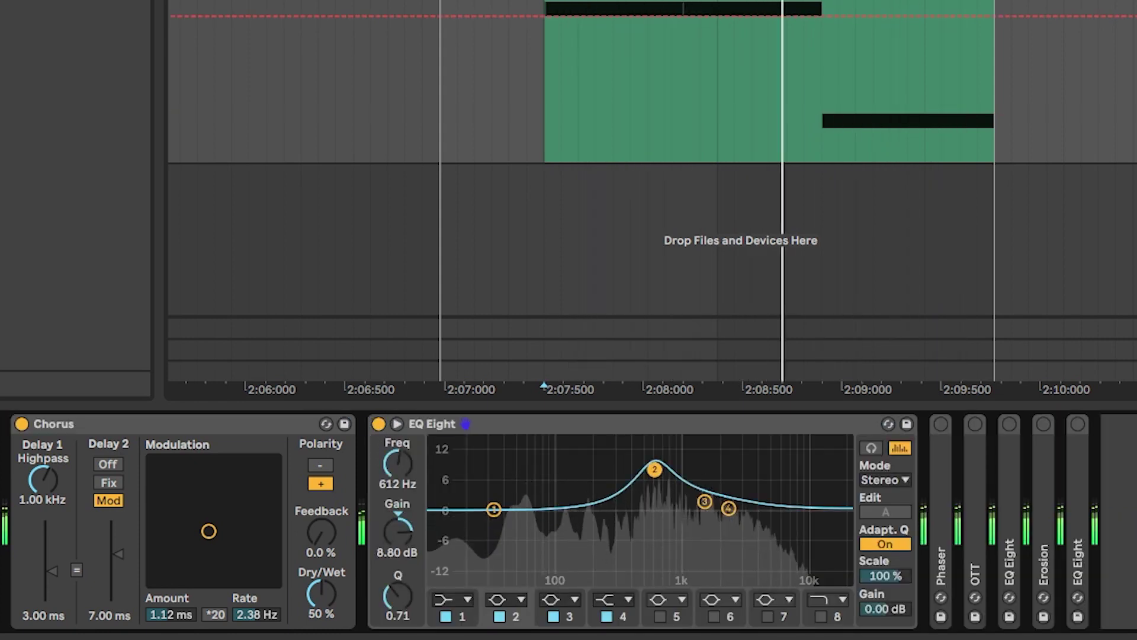
pyautogui.moveTo(655, 469)
pyautogui.mouseDown()
pyautogui.moveTo(614, 460)
pyautogui.moveTo(657, 471)
pyautogui.mouseUp()
# - Enable EQ band 6 as a 7.31 dB cut at 156 Hz with Q 0.93, and boost low-shelf band 1 by 10 dB at 82.5 Hz
pyautogui.click(713, 616)
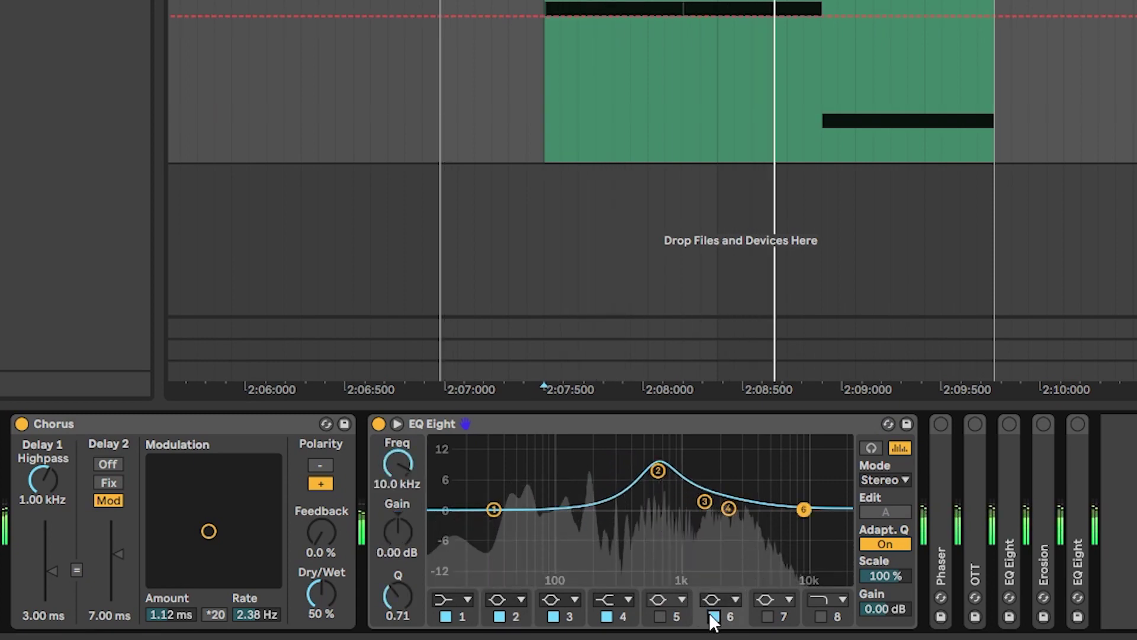
pyautogui.moveTo(803, 509); pyautogui.dragTo(582, 550)
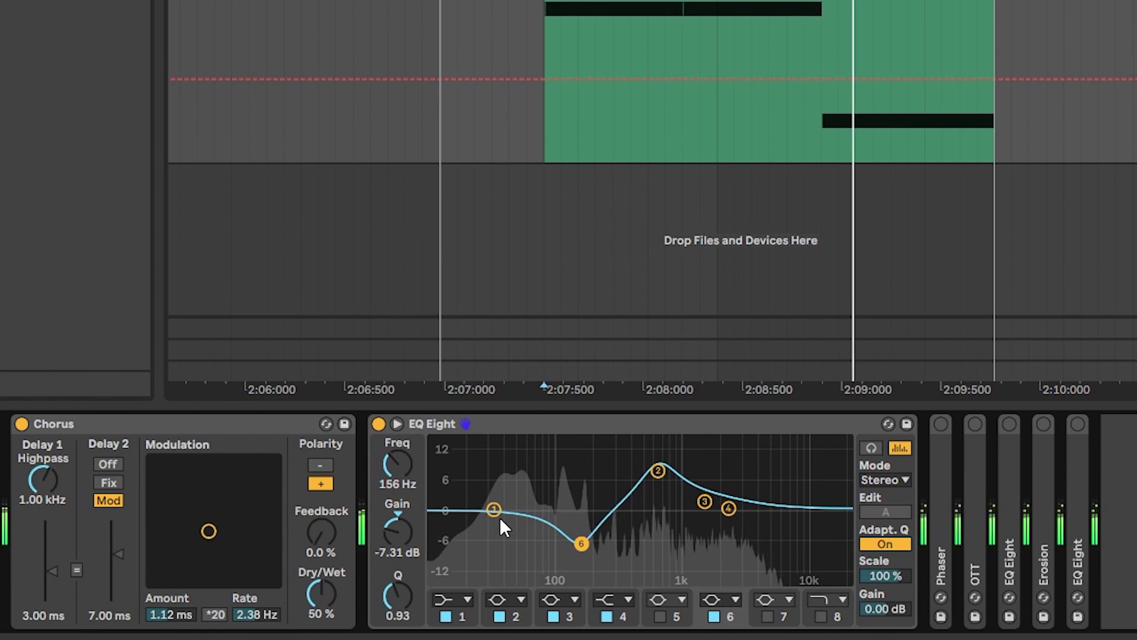
pyautogui.click(499, 511)
pyautogui.moveTo(498, 509); pyautogui.dragTo(548, 464)
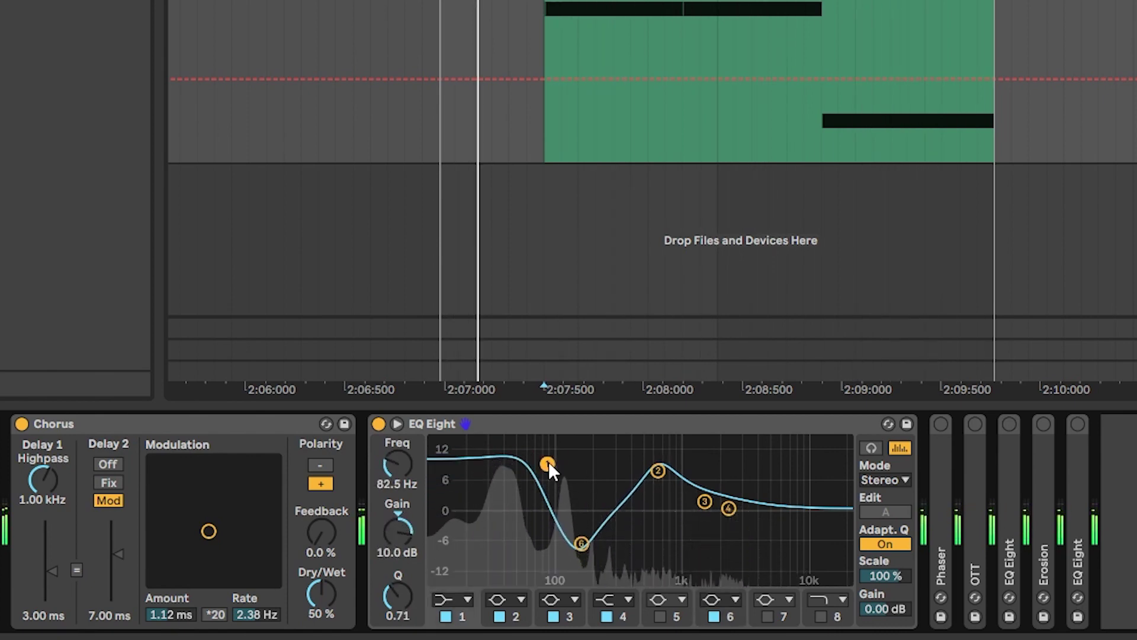
# - Unfold and enable the Phaser after the EQ, setting dry/wet to 100%, frequency to 406 Hz and feedback to 0.13
pyautogui.doubleClick(943, 461)
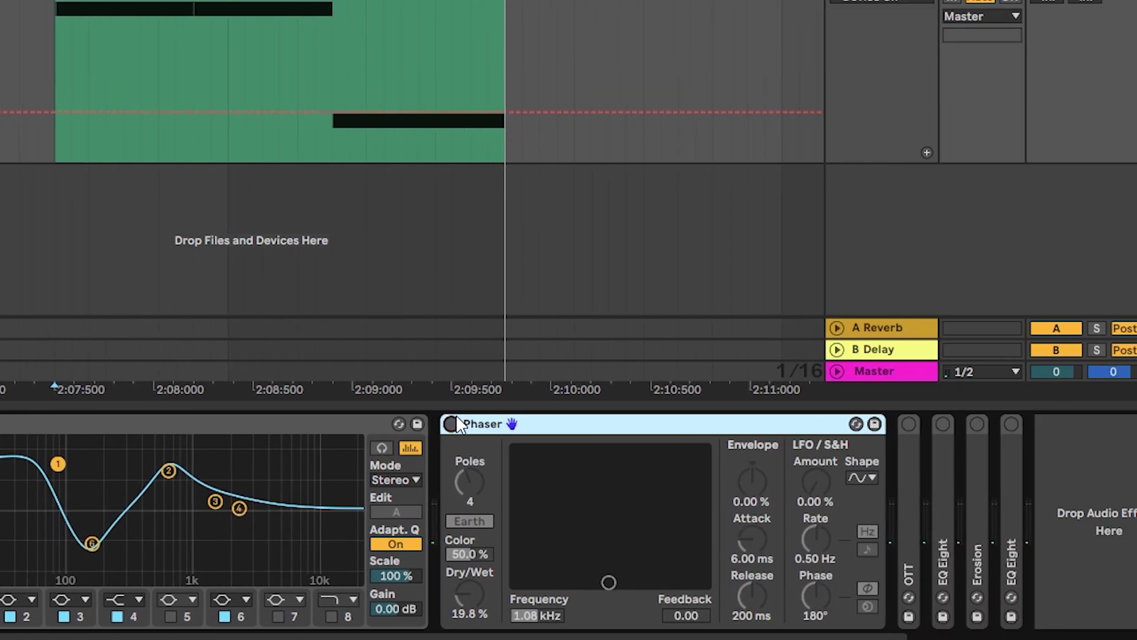
pyautogui.click(454, 423)
pyautogui.moveTo(609, 583); pyautogui.dragTo(581, 582)
pyautogui.moveTo(448, 596); pyautogui.dragTo(508, 492)
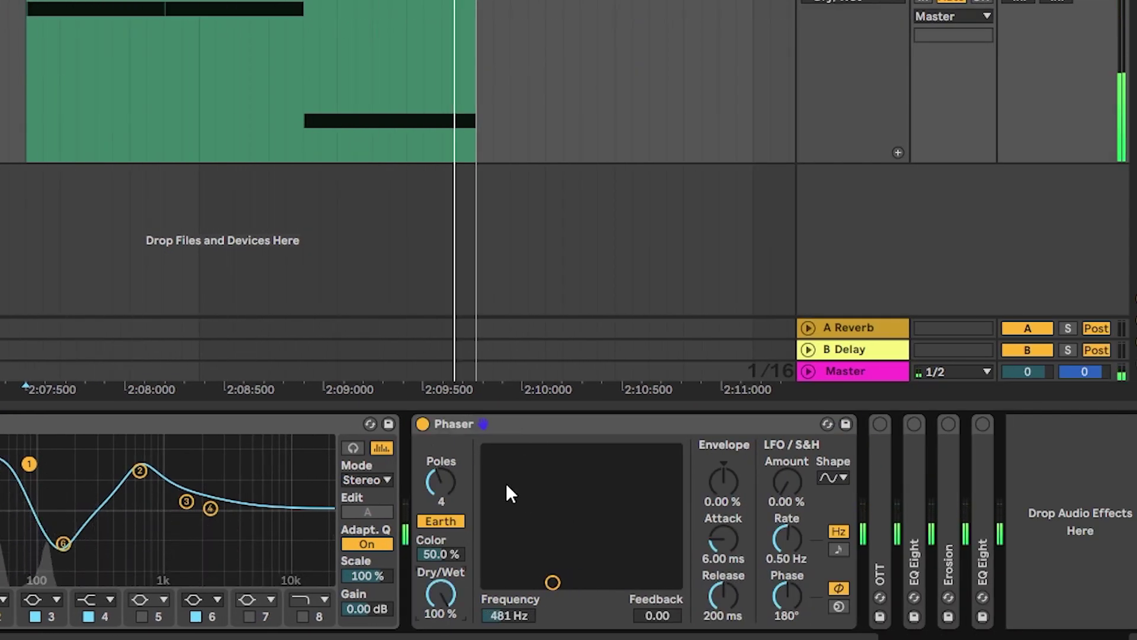
pyautogui.moveTo(557, 583)
pyautogui.mouseDown()
pyautogui.moveTo(591, 447)
pyautogui.moveTo(549, 450)
pyautogui.moveTo(568, 582)
pyautogui.mouseUp()
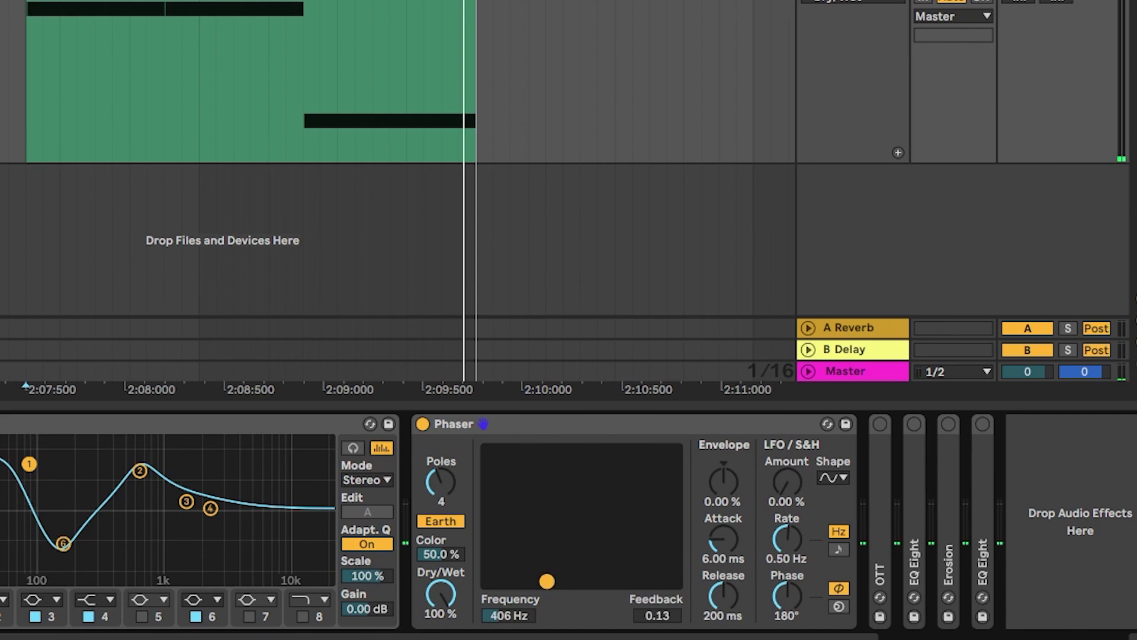
# - Set the Phaser to 497 Hz, feedback 0.31 and dry/wet 23%, and unfold and enable the OTT after it
pyautogui.moveTo(547, 581)
pyautogui.mouseDown()
pyautogui.moveTo(579, 582)
pyautogui.moveTo(553, 578)
pyautogui.mouseUp()
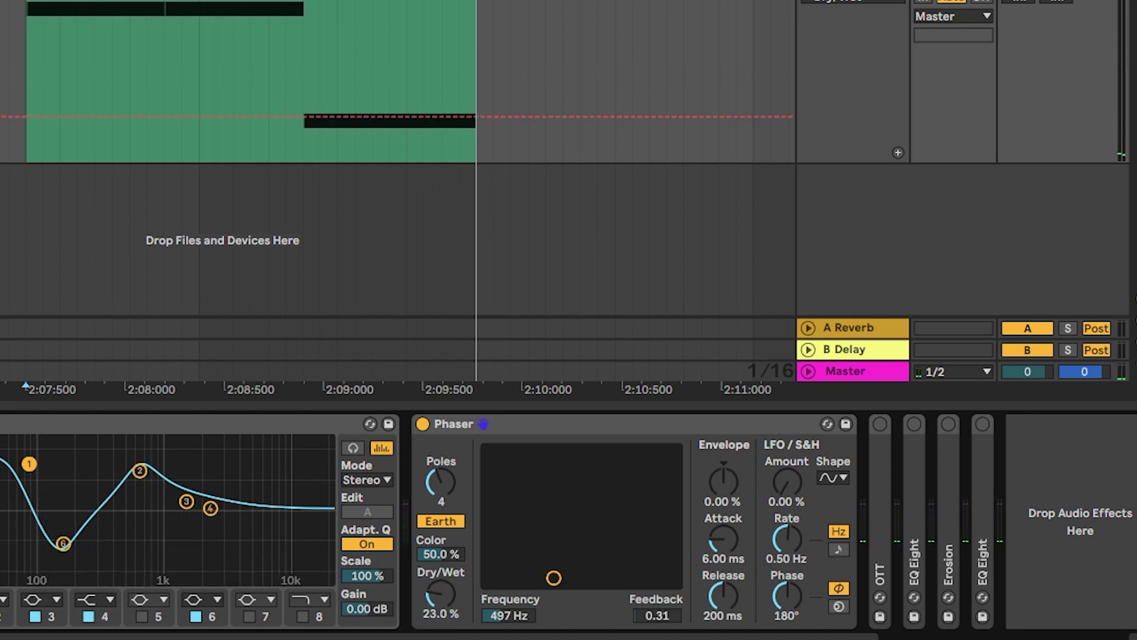
pyautogui.doubleClick(882, 545)
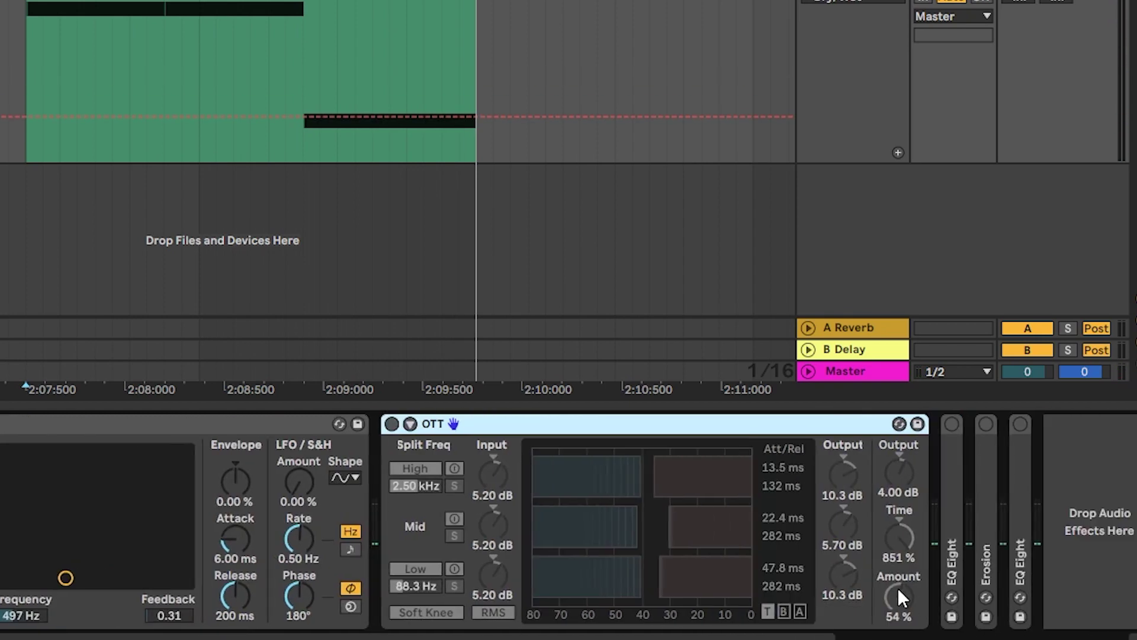
pyautogui.click(389, 423)
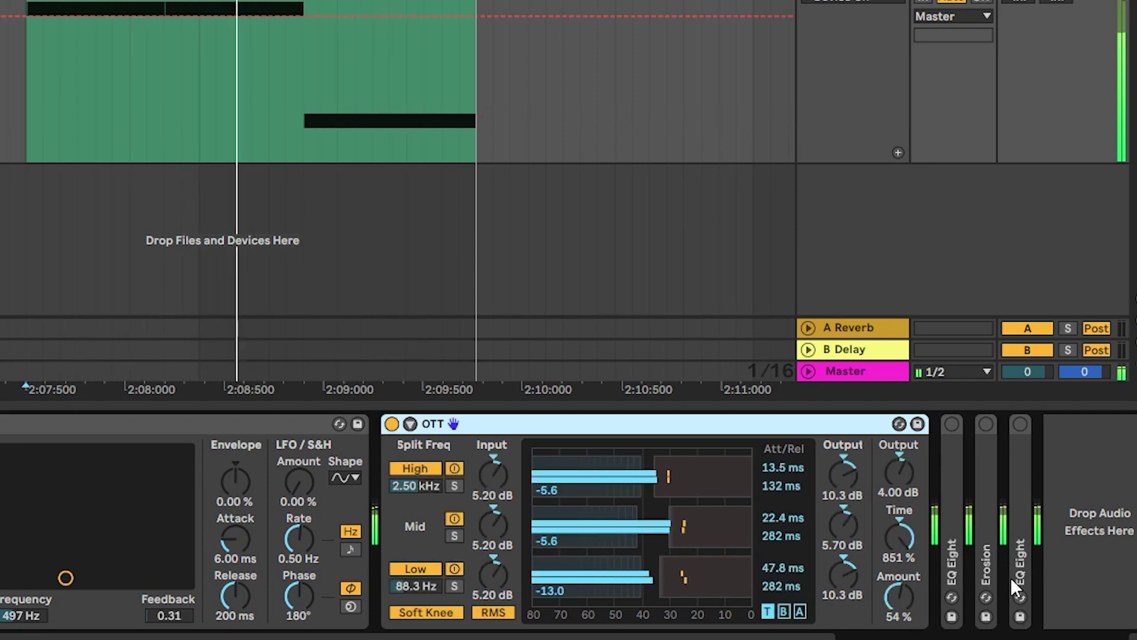
# - Unfold and enable the EQ Eight after the OTT and display the automation of its band 2 frequency
pyautogui.doubleClick(955, 500)
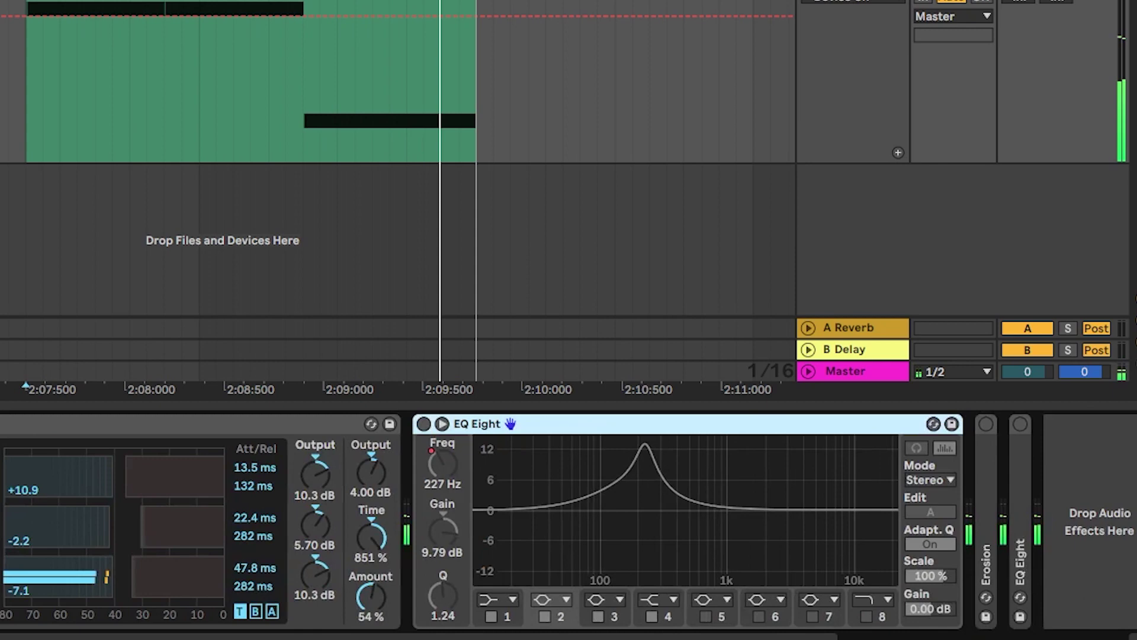
pyautogui.click(424, 424)
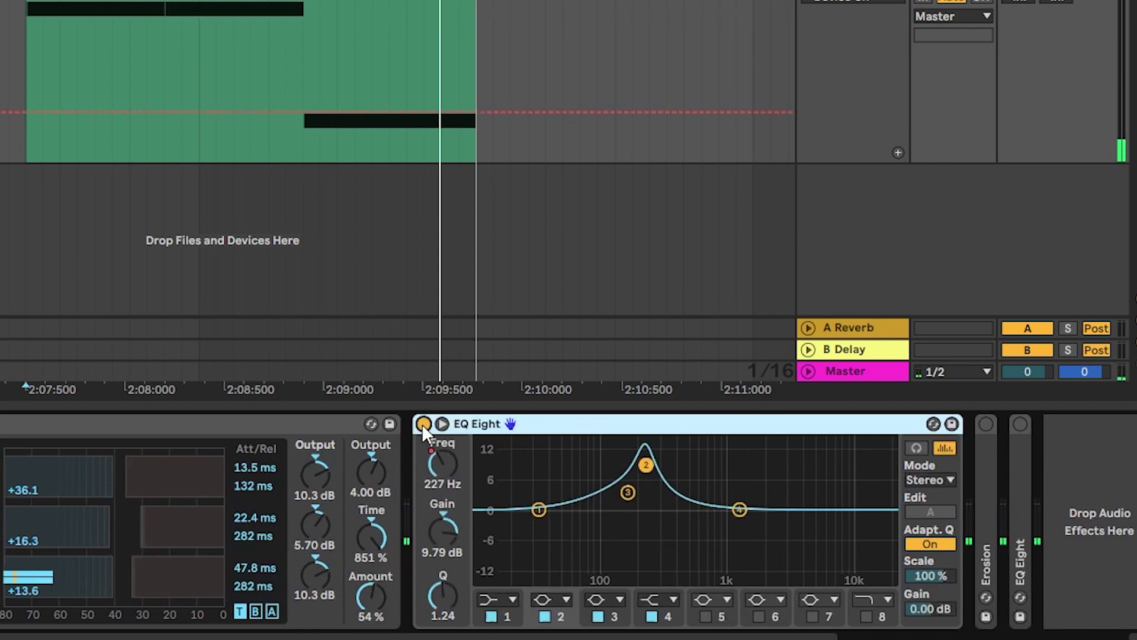
pyautogui.rightClick(455, 460)
pyautogui.click(509, 472)
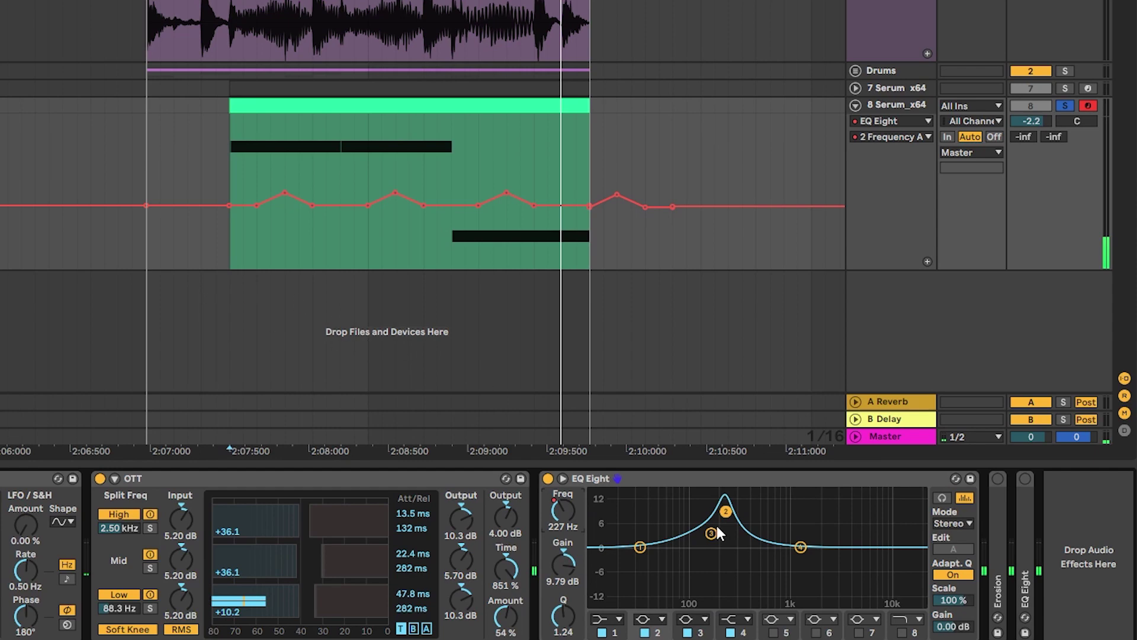
# - Play the bass clip from its start and examine how the automated EQ band 2 frequency moves
pyautogui.rightClick(717, 529)
pyautogui.click(461, 392)
pyautogui.moveTo(231, 247); pyautogui.dragTo(552, 248)
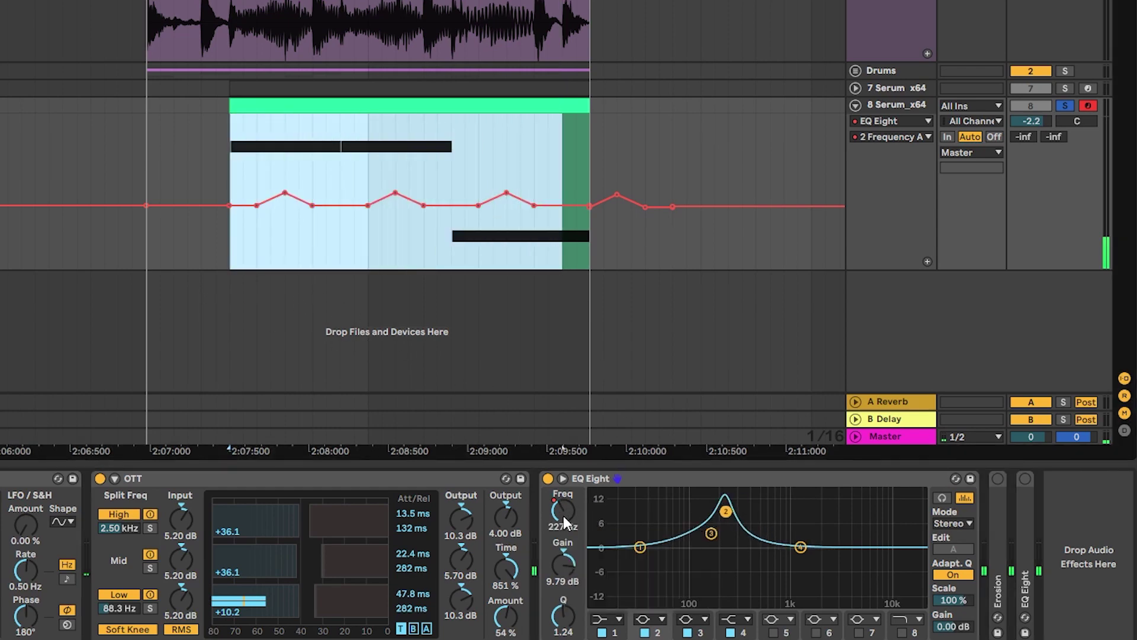
pyautogui.click(232, 230)
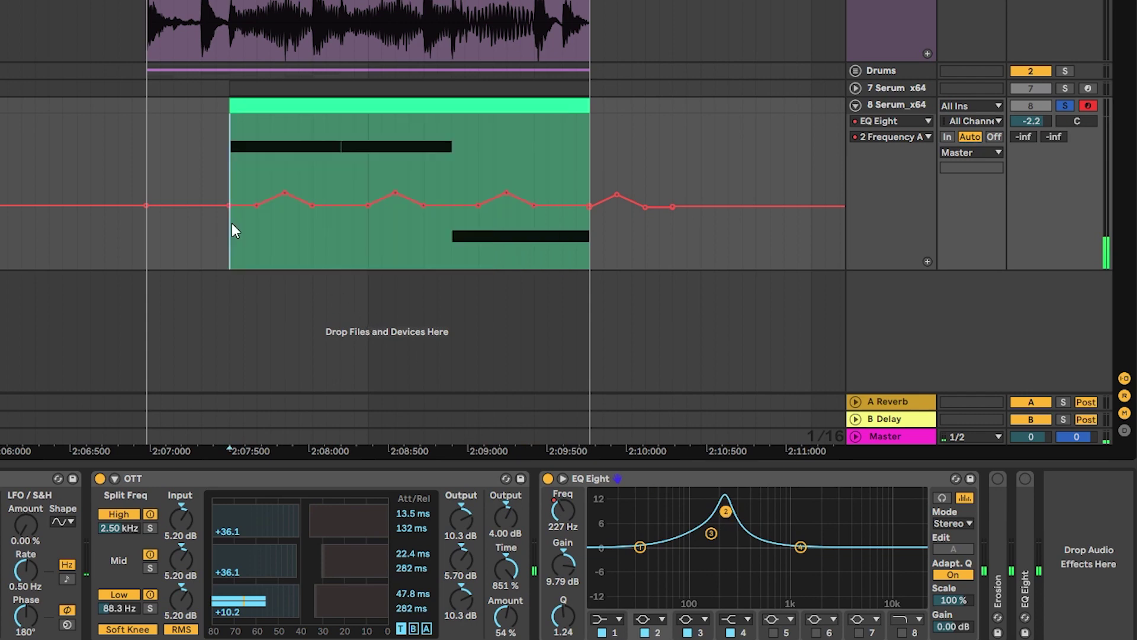
pyautogui.press('space')
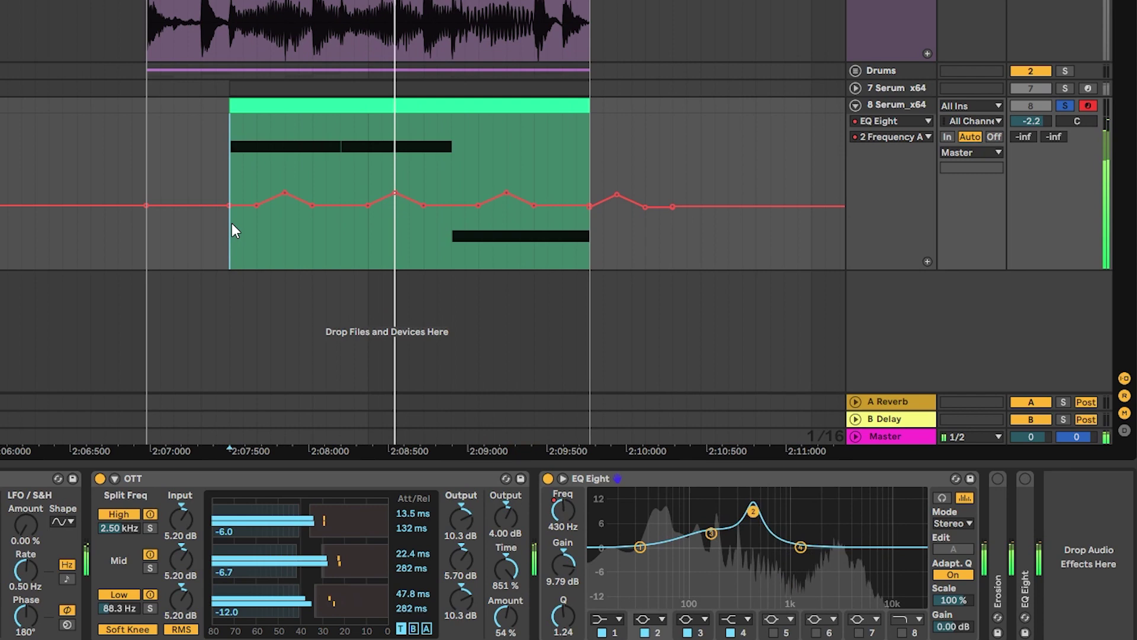
pyautogui.moveTo(232, 224); pyautogui.dragTo(582, 208)
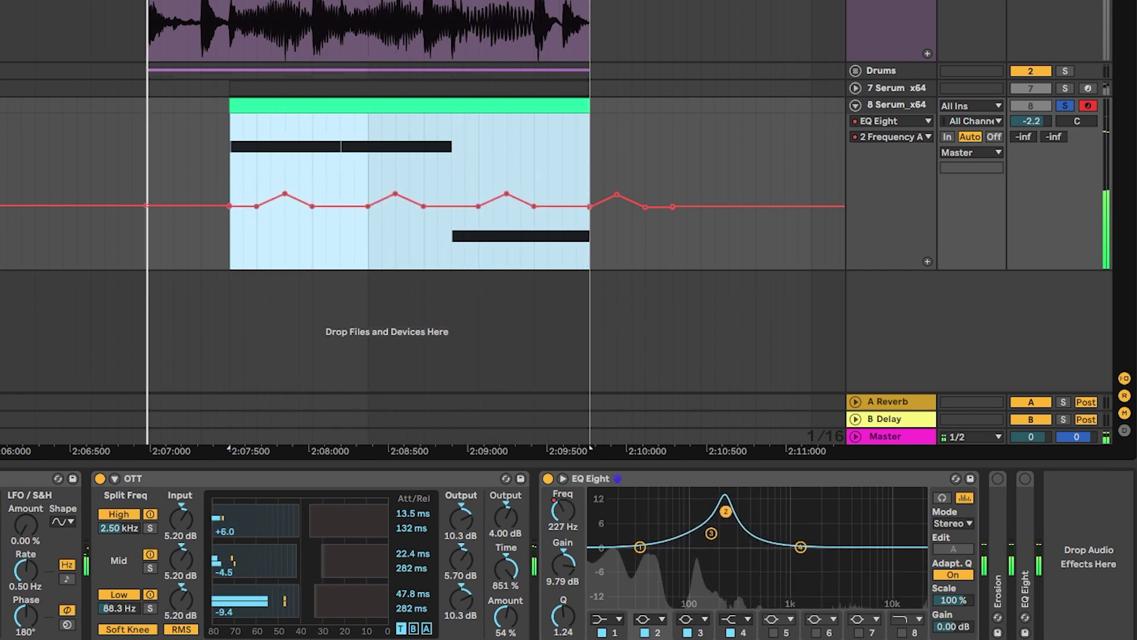
# - Unfold and enable the Erosion after the EQ and play back the bass
pyautogui.doubleClick(1003, 597)
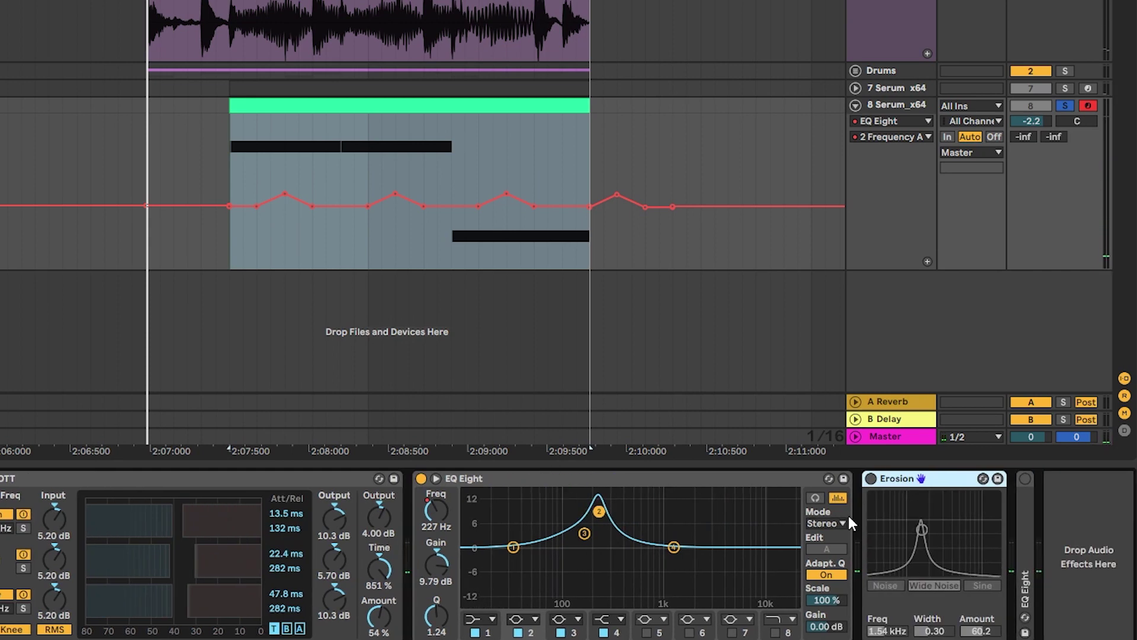
pyautogui.click(869, 478)
pyautogui.press('space')
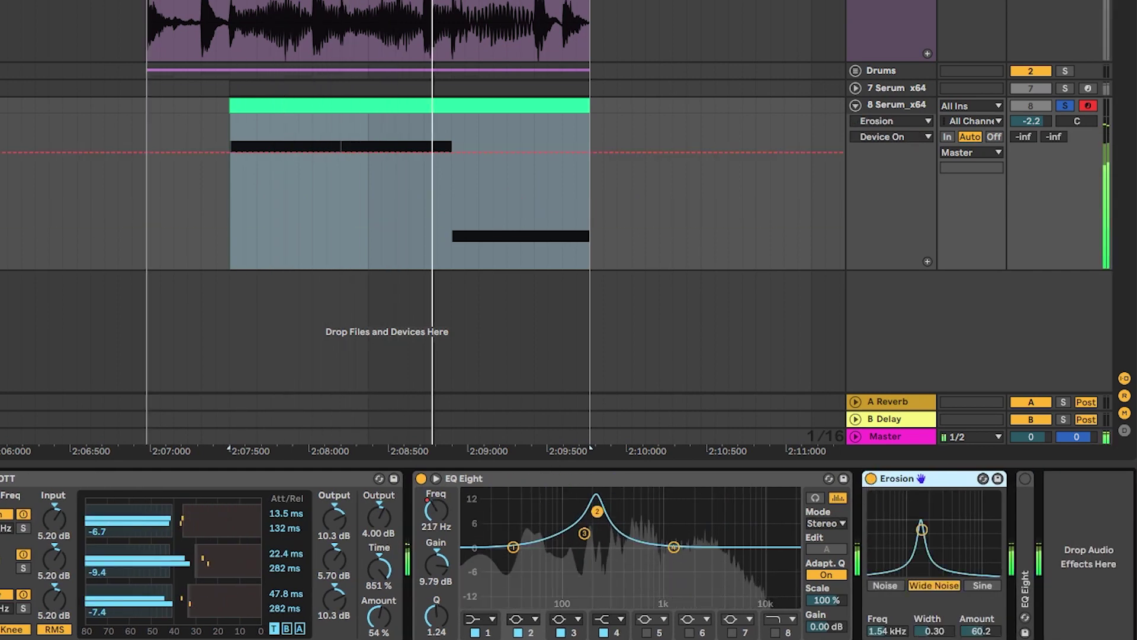
# - Unfold and enable the last EQ Eight and move band 3 to an 8.55 dB boost at 250 Hz
pyautogui.doubleClick(1028, 563)
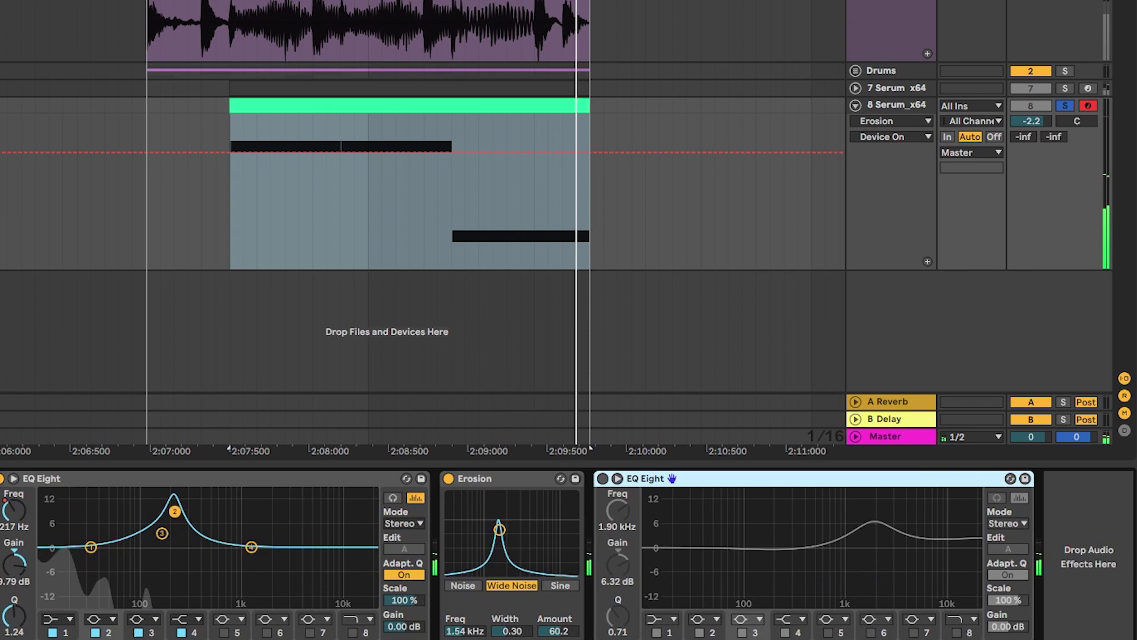
pyautogui.click(603, 479)
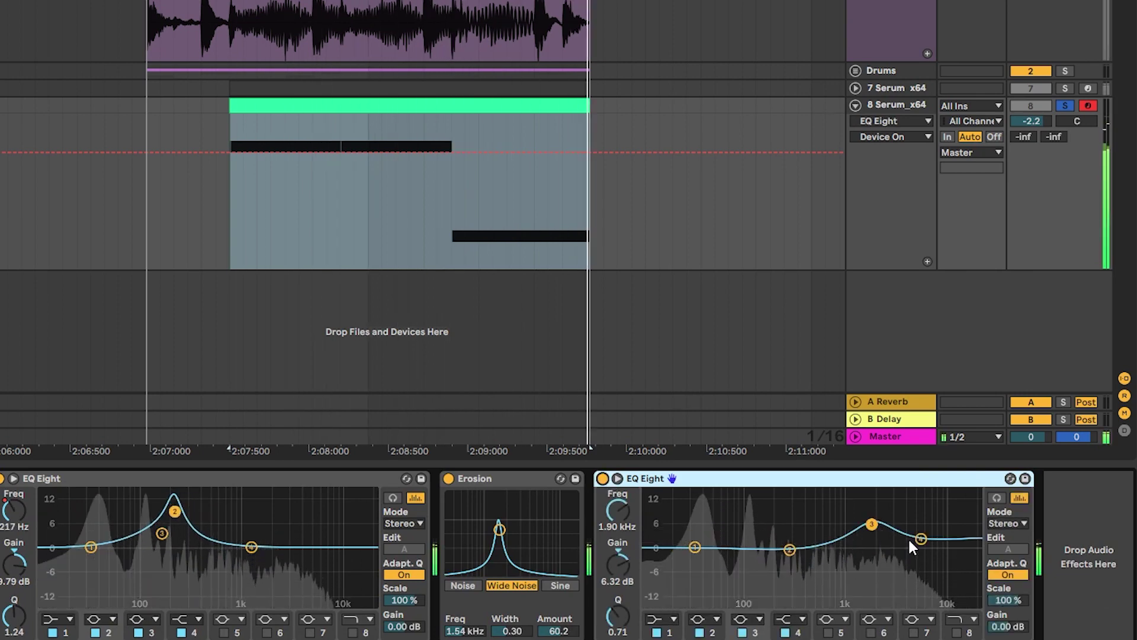
pyautogui.moveTo(871, 523); pyautogui.dragTo(784, 515)
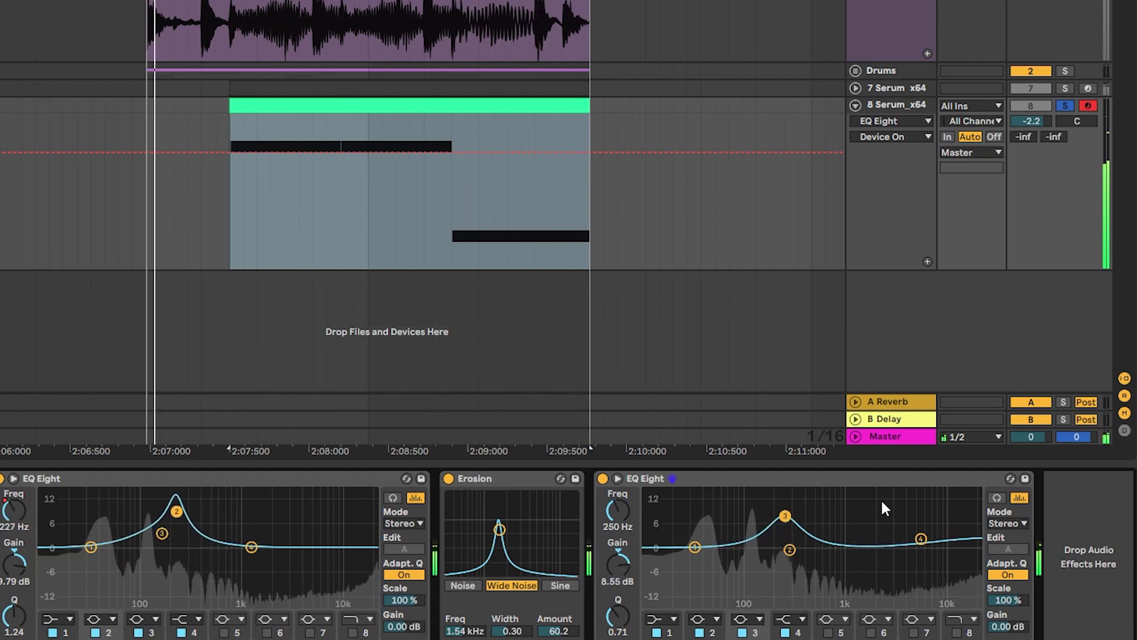
# - Enable band 8 of the last EQ as a high cut at 4.45 kHz with Q 0.47
pyautogui.click(956, 633)
pyautogui.moveTo(969, 571); pyautogui.dragTo(972, 603)
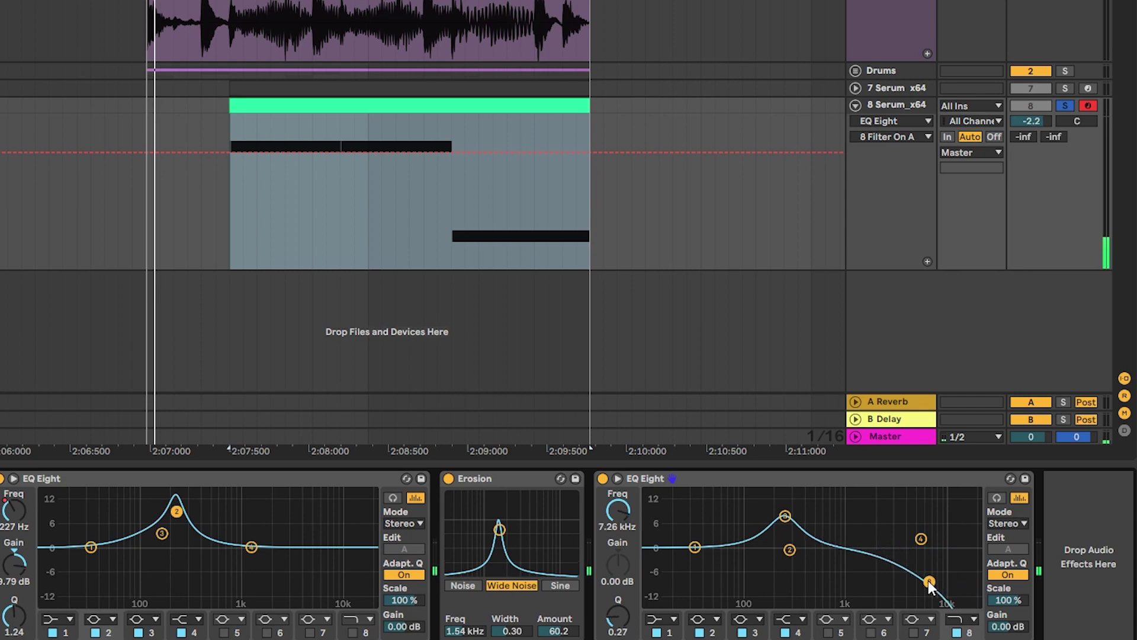
pyautogui.moveTo(918, 576); pyautogui.dragTo(908, 570)
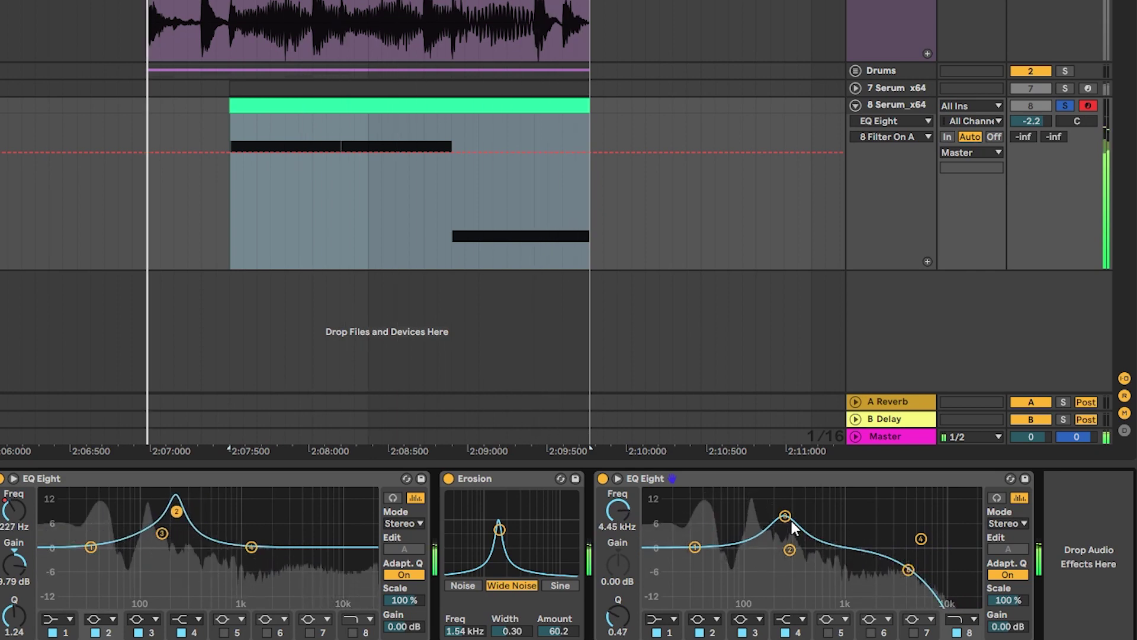
# - Unsolo the 8 Serum_x64 track and play the loop from the bass clip's start together with the drums
pyautogui.click(1064, 106)
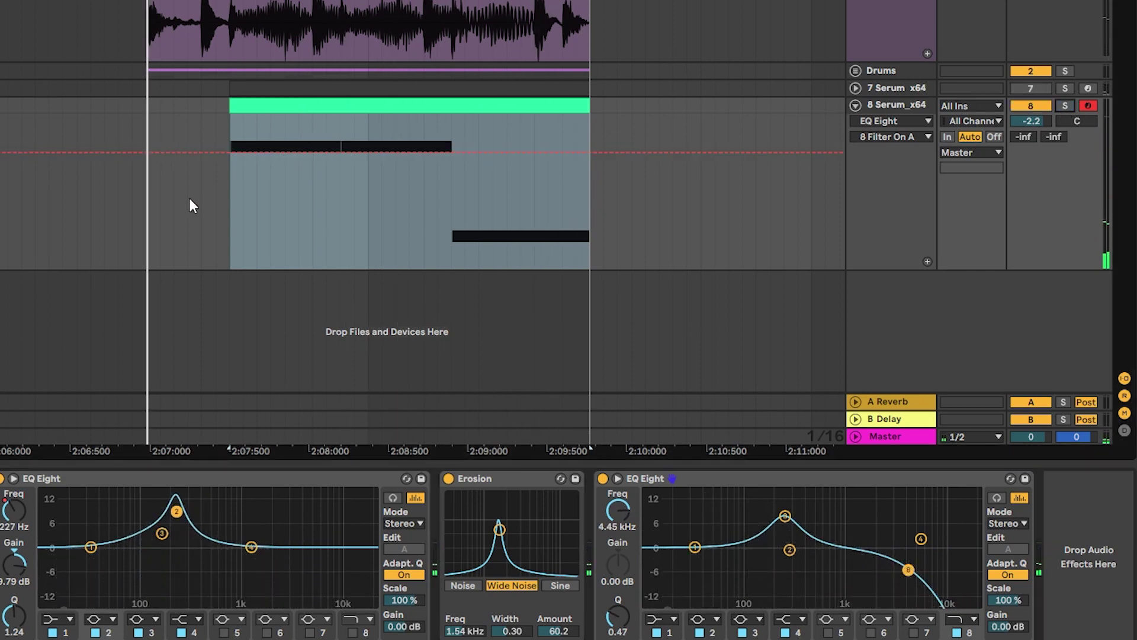
pyautogui.click(217, 198)
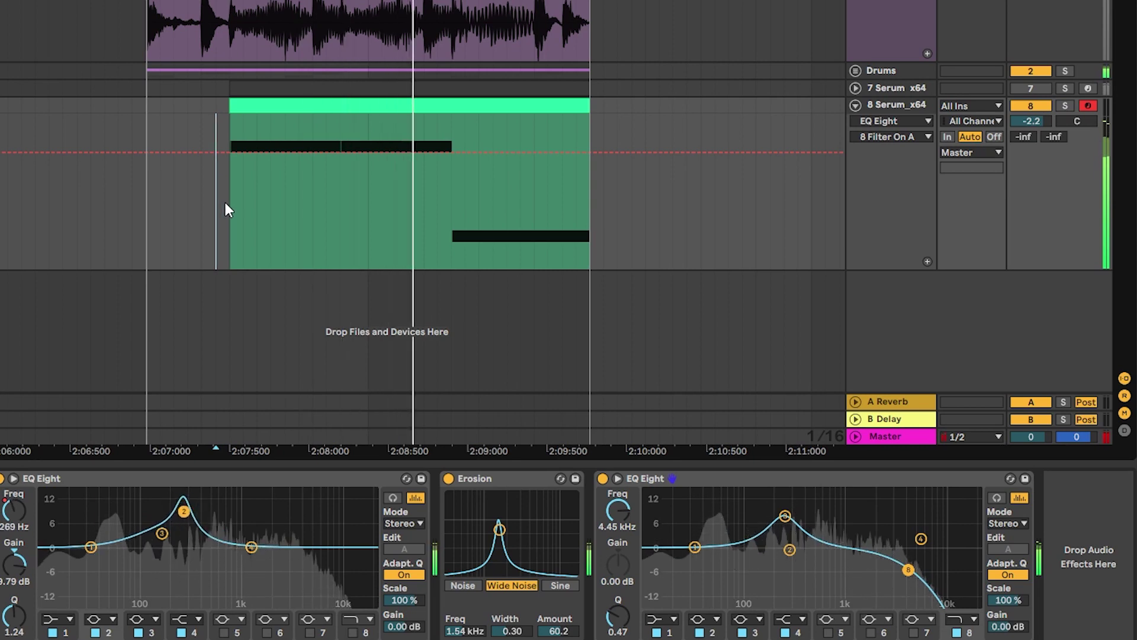
pyautogui.click(233, 198)
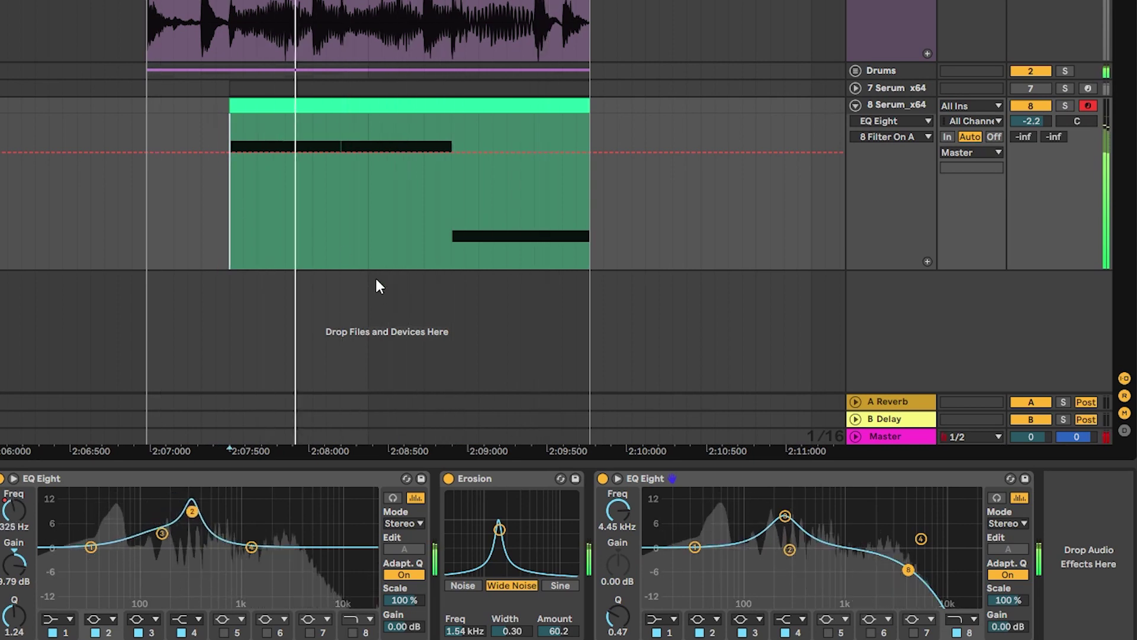
pyautogui.press('space')
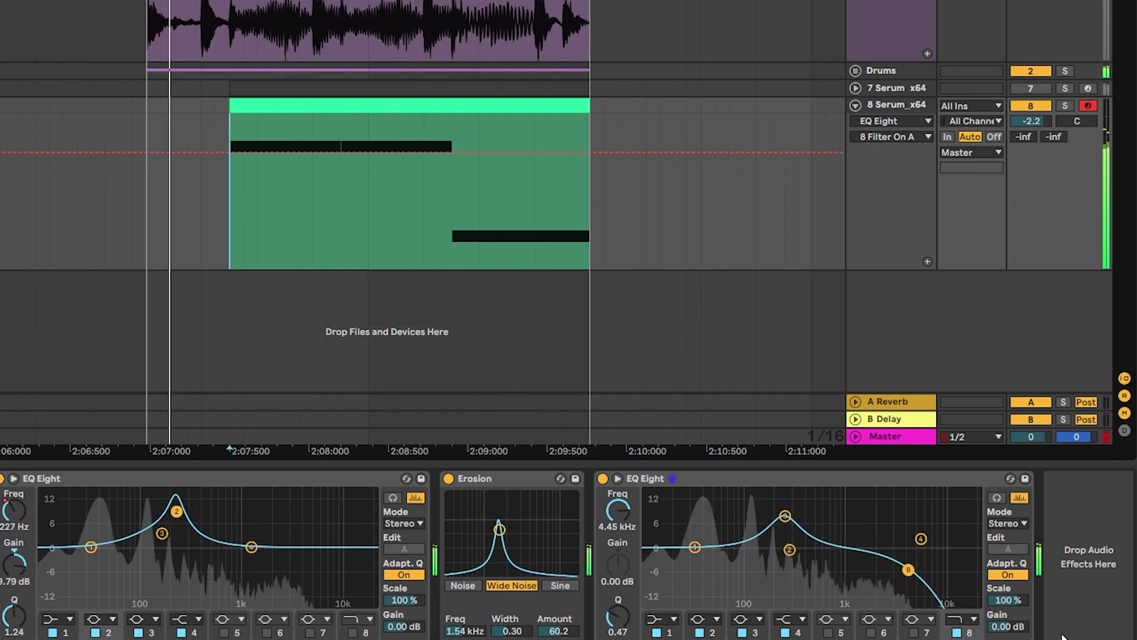
# - Reopen Serum, turn down the filter cutoff, and switch oscillator A to the Gremlin [SN] wavetable with an adjusted Bend +/- amount
pyautogui.hscroll(-5, 569, 554)
pyautogui.hotkey('ctrl', 'alt', 'p')
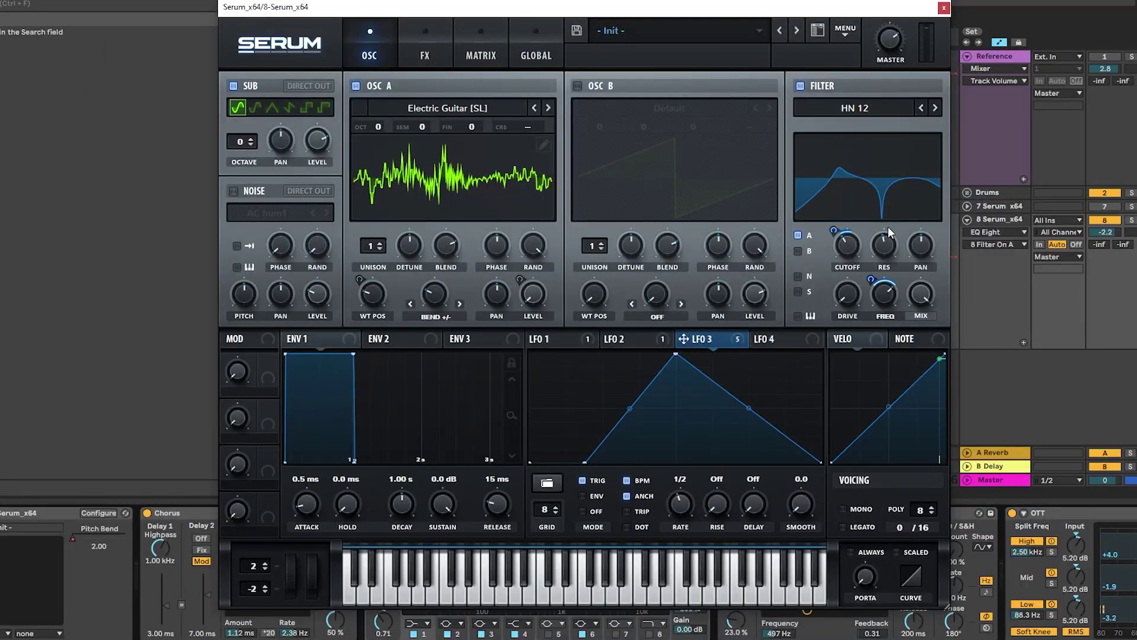
pyautogui.moveTo(847, 243); pyautogui.dragTo(847, 263)
pyautogui.click(548, 108)
pyautogui.click(434, 294)
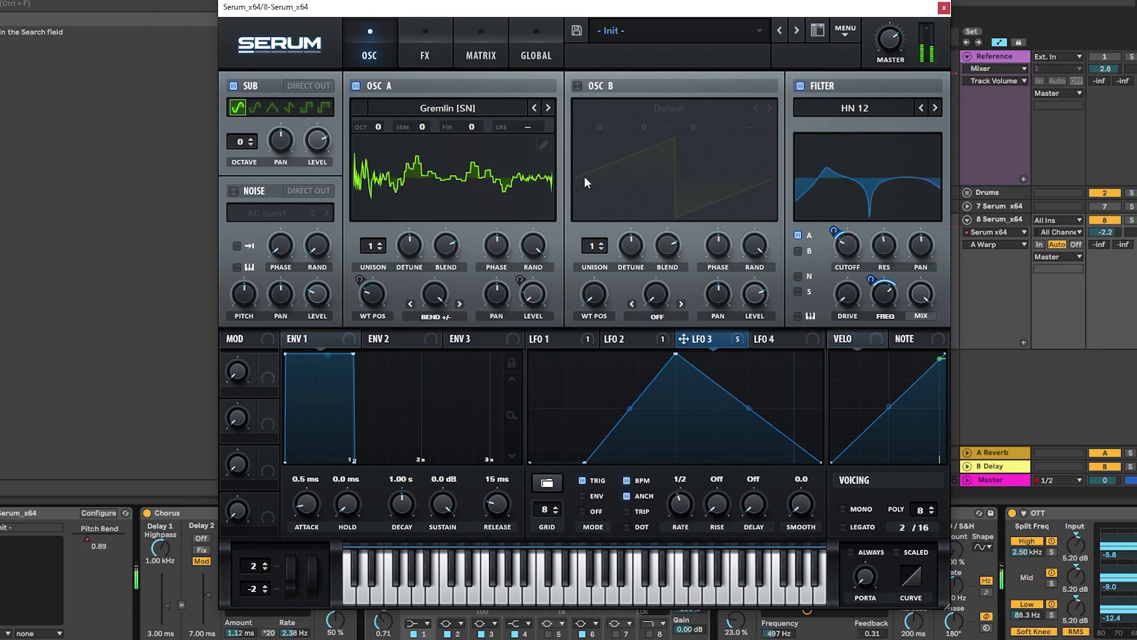
# - Assign LFO 1 to oscillator A's wavetable position and turn down its Bend +/- amount
pyautogui.click(372, 296)
pyautogui.moveTo(535, 339); pyautogui.dragTo(371, 314)
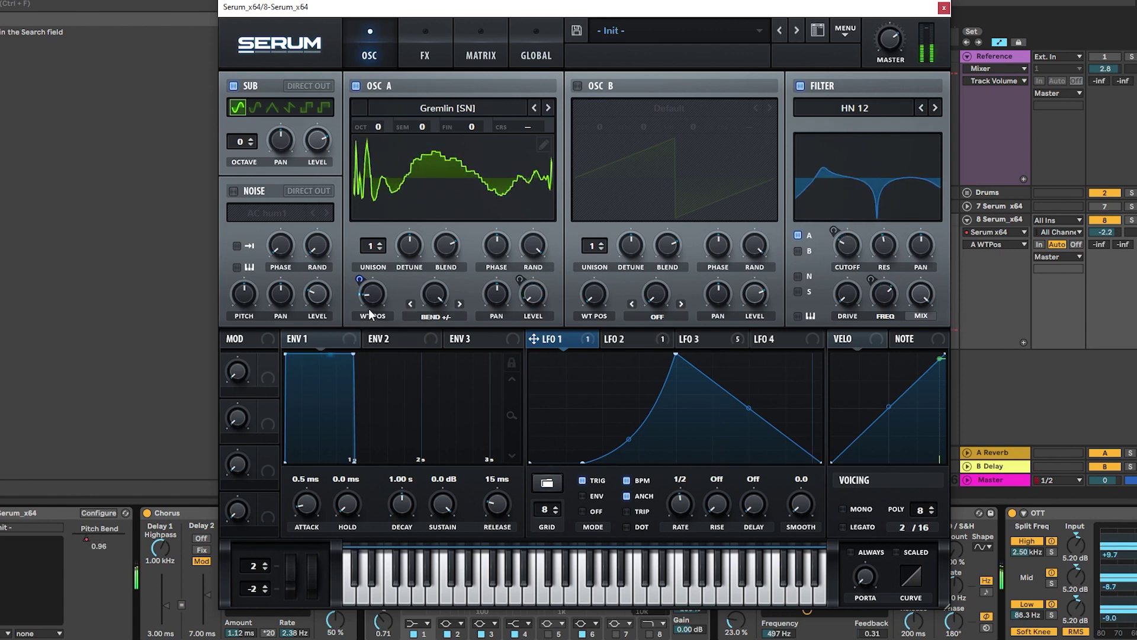
pyautogui.moveTo(434, 294); pyautogui.dragTo(394, 387)
# - Readjust the HN 12 filter's frequency and cutoff, and switch oscillator A to Grimace [SN] with a new wavetable position
pyautogui.moveTo(885, 292); pyautogui.dragTo(876, 314)
pyautogui.moveTo(847, 246)
pyautogui.mouseDown()
pyautogui.moveTo(838, 284)
pyautogui.moveTo(836, 253)
pyautogui.moveTo(853, 232)
pyautogui.mouseUp()
pyautogui.click(550, 106)
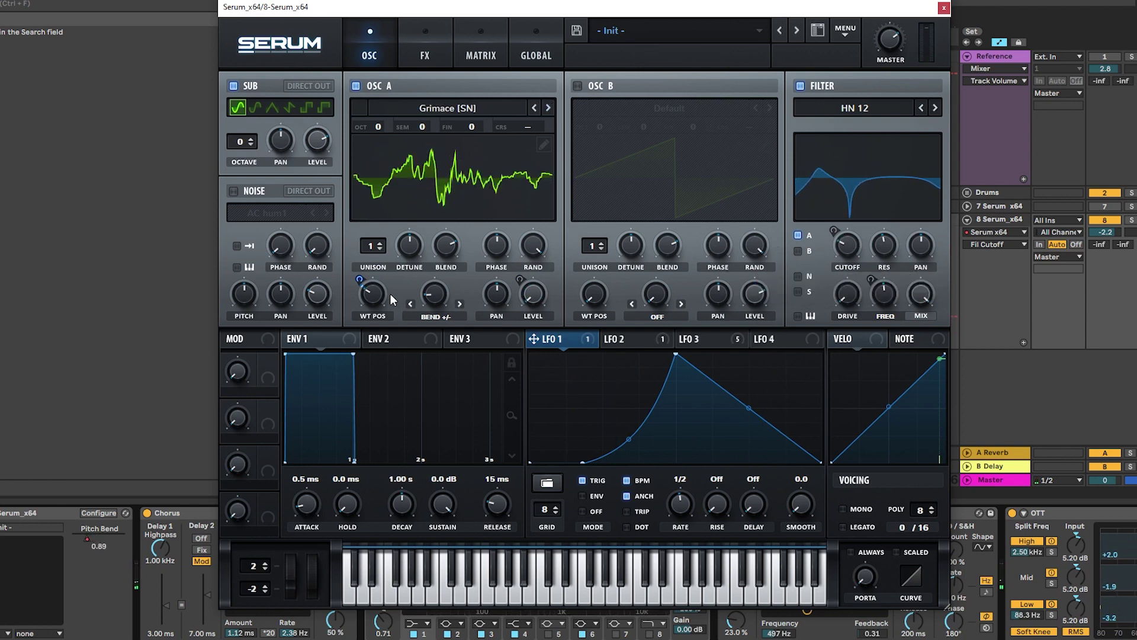
pyautogui.moveTo(386, 289)
pyautogui.mouseDown()
pyautogui.moveTo(387, 274)
pyautogui.moveTo(384, 293)
pyautogui.mouseUp()
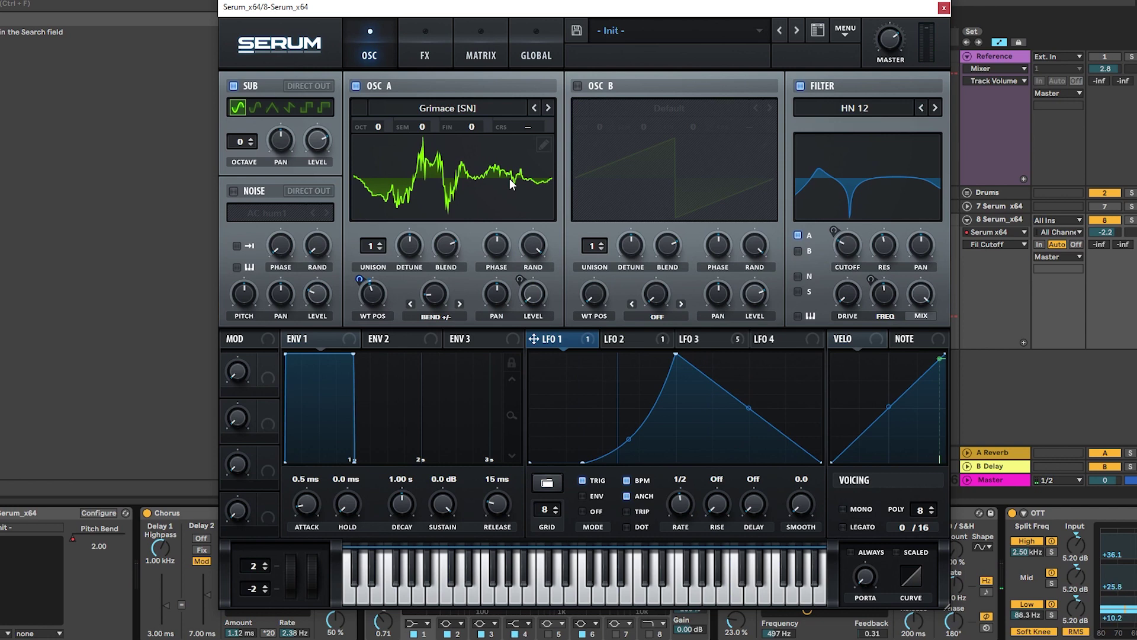
# - Disable Serum's Phaser, Reverb and EQ effects and play back the bass
pyautogui.click(943, 8)
pyautogui.click(425, 52)
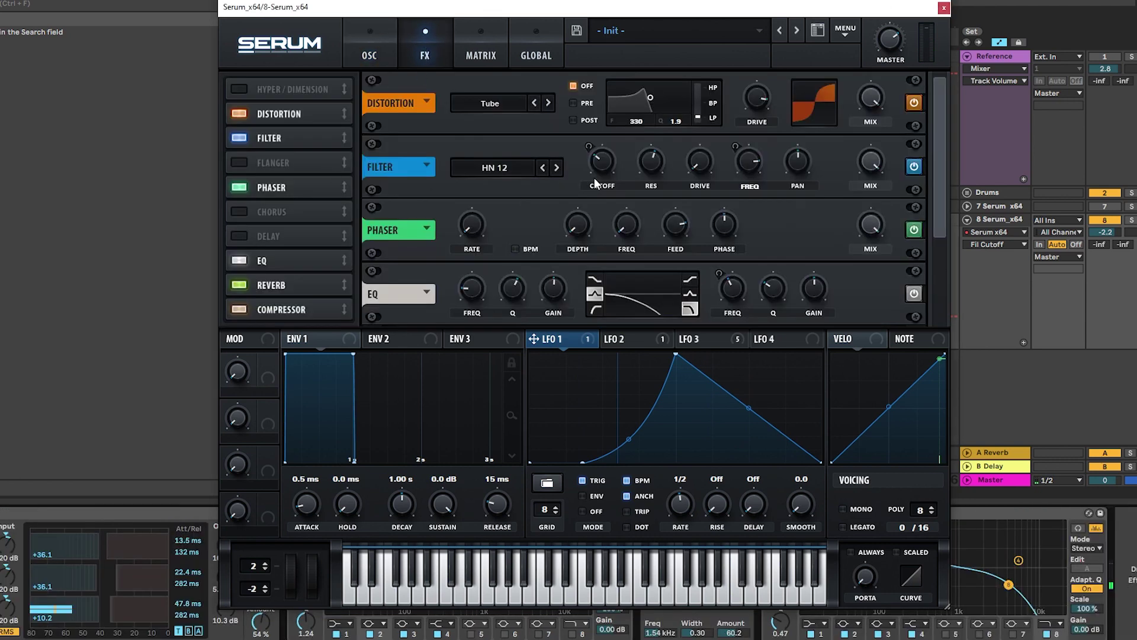
pyautogui.click(239, 187)
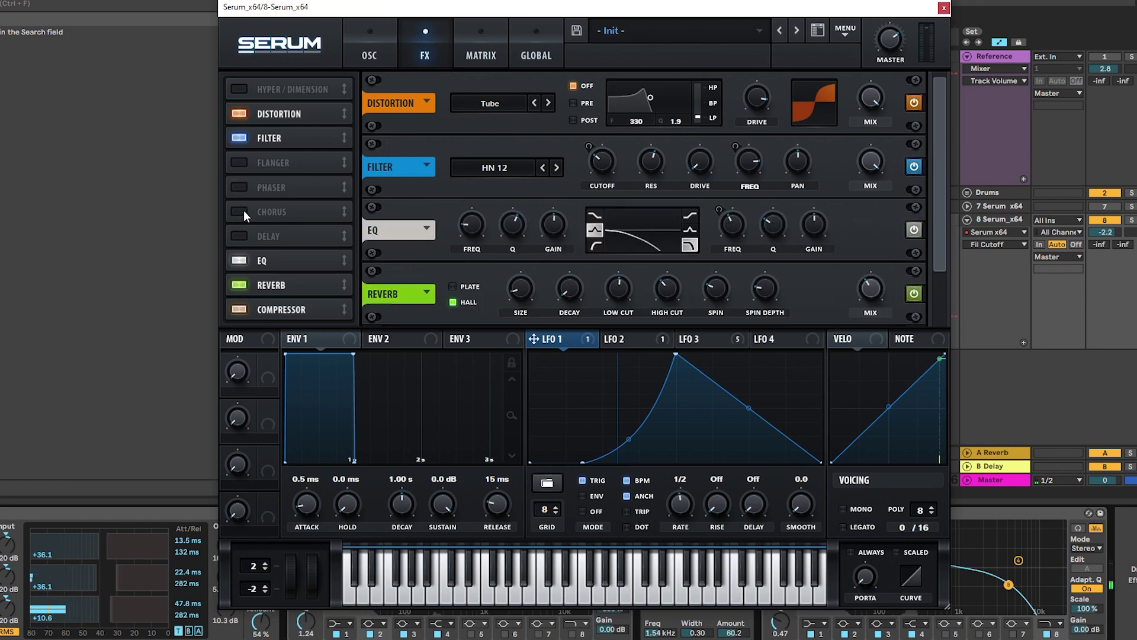
pyautogui.click(239, 285)
pyautogui.click(240, 261)
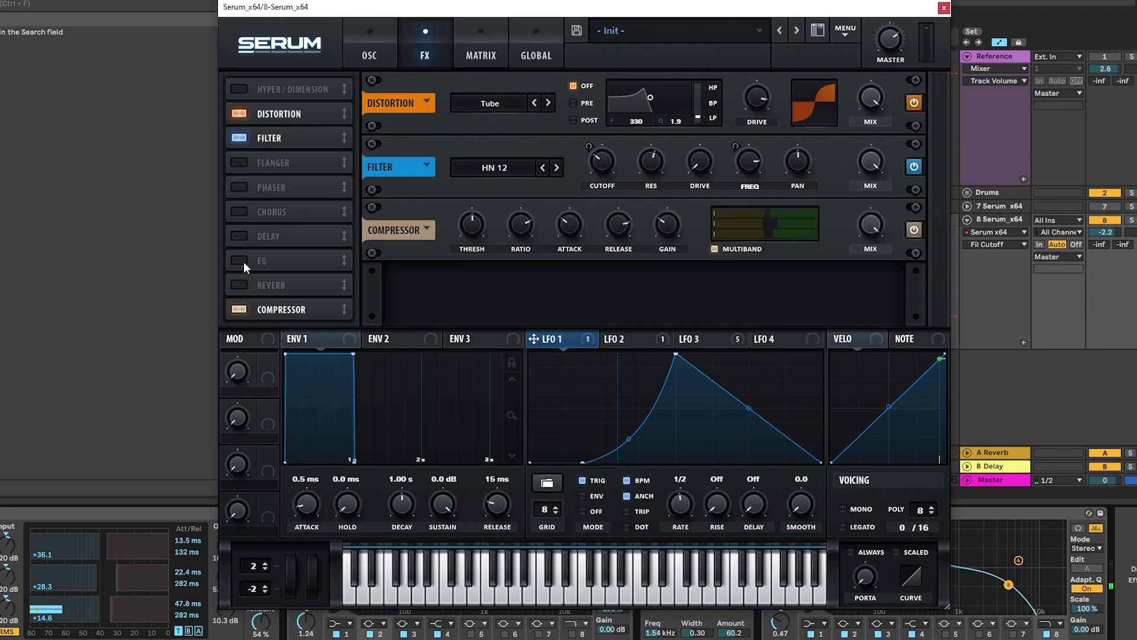
pyautogui.press('space')
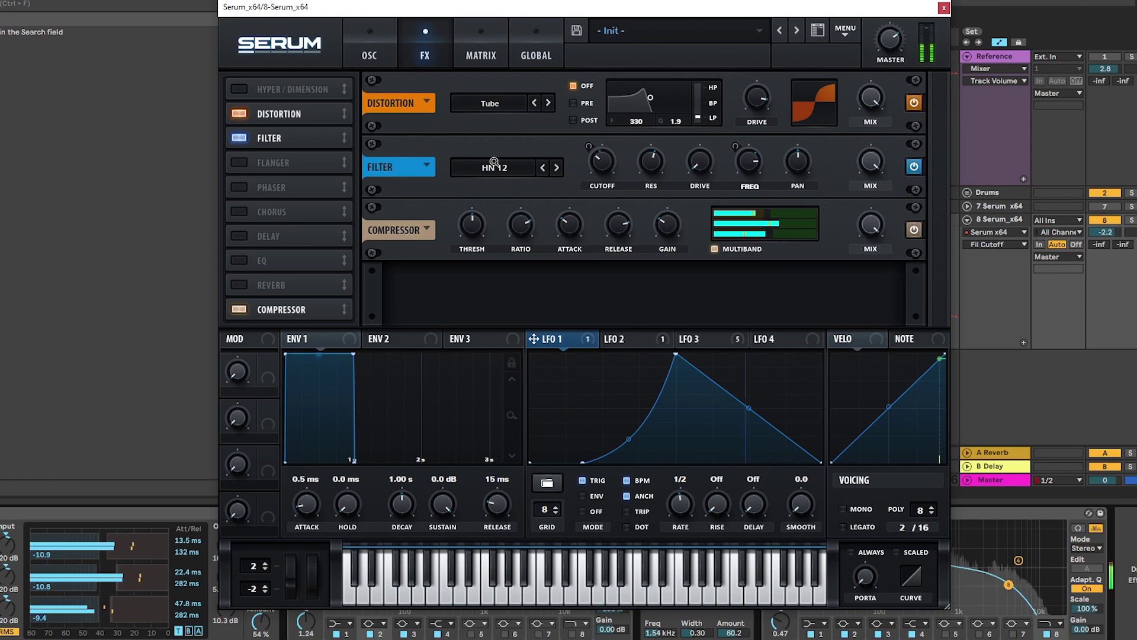
# - Switch oscillator A to the Light Metal 1 [SL] wavetable and adjust its wavetable position
pyautogui.click(382, 54)
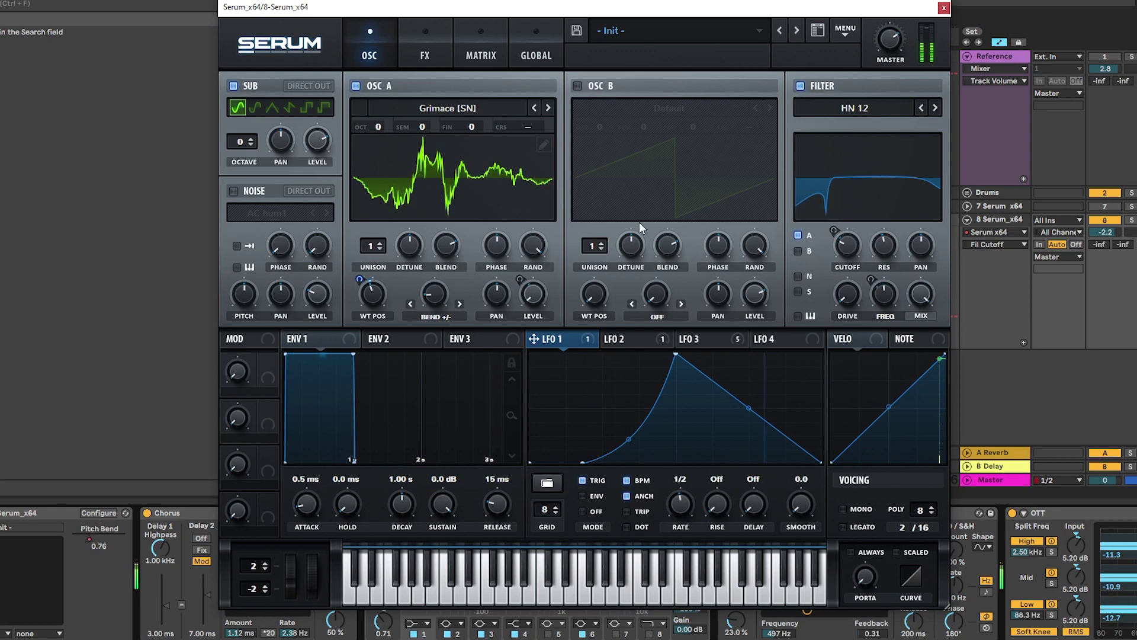
pyautogui.click(424, 37)
pyautogui.click(380, 50)
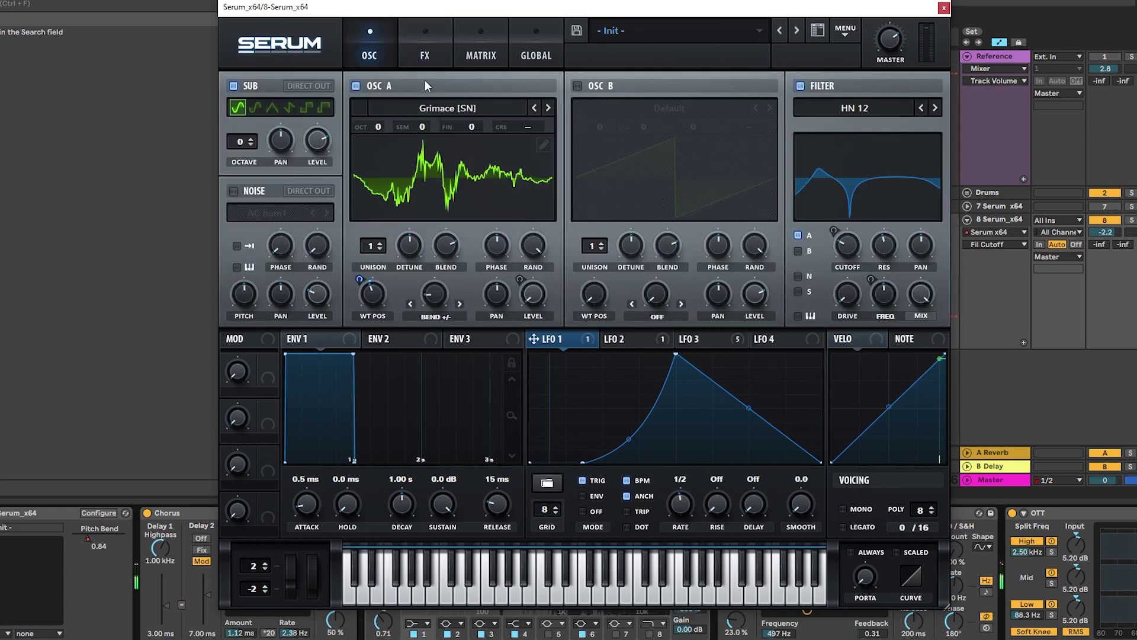
pyautogui.click(548, 109)
pyautogui.moveTo(372, 293); pyautogui.dragTo(384, 305)
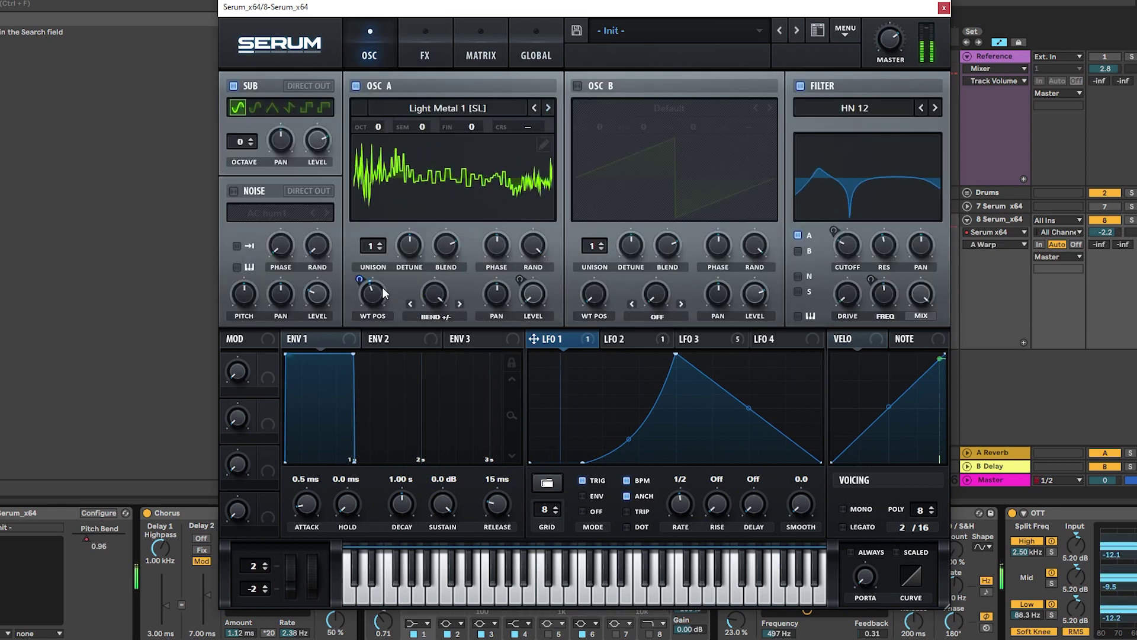
# - Reshape LFO 2 with an earlier peak and an outward-bowed fall at a 1/8 rate, and lower oscillator A's Bend +/- amount
pyautogui.click(623, 340)
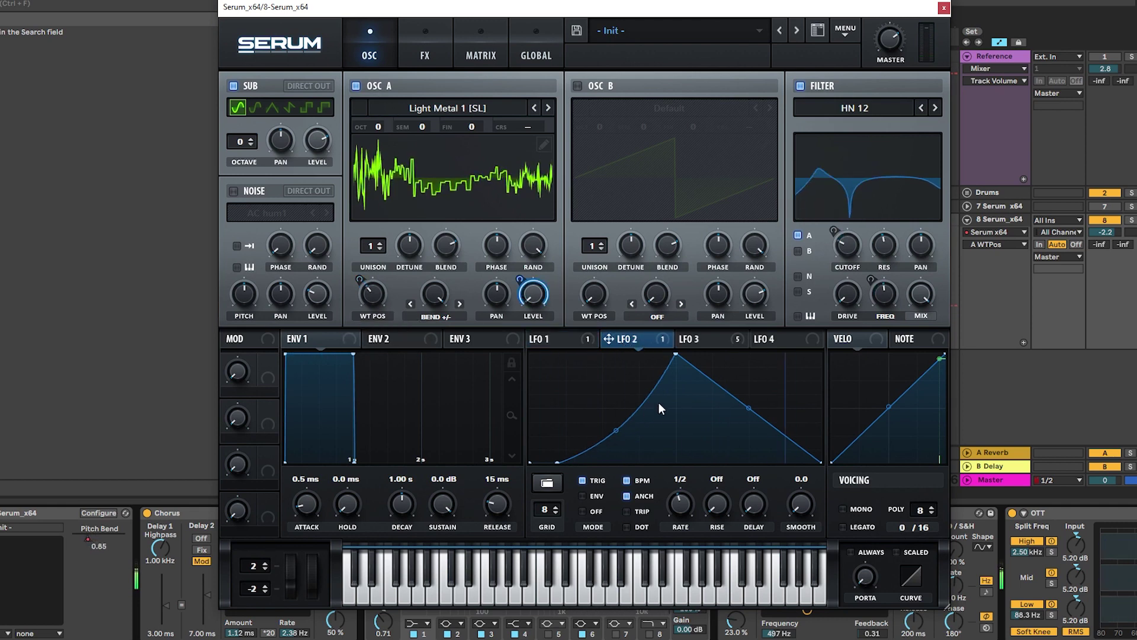
pyautogui.moveTo(667, 354); pyautogui.dragTo(647, 354)
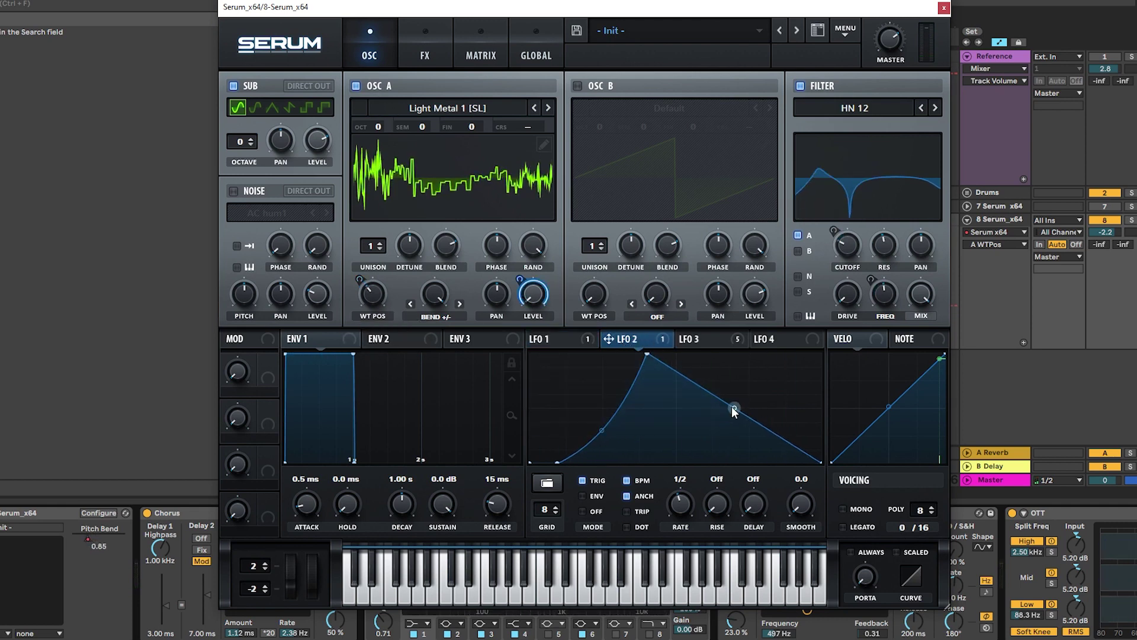
pyautogui.moveTo(734, 406); pyautogui.dragTo(716, 456)
pyautogui.moveTo(682, 500); pyautogui.dragTo(691, 482)
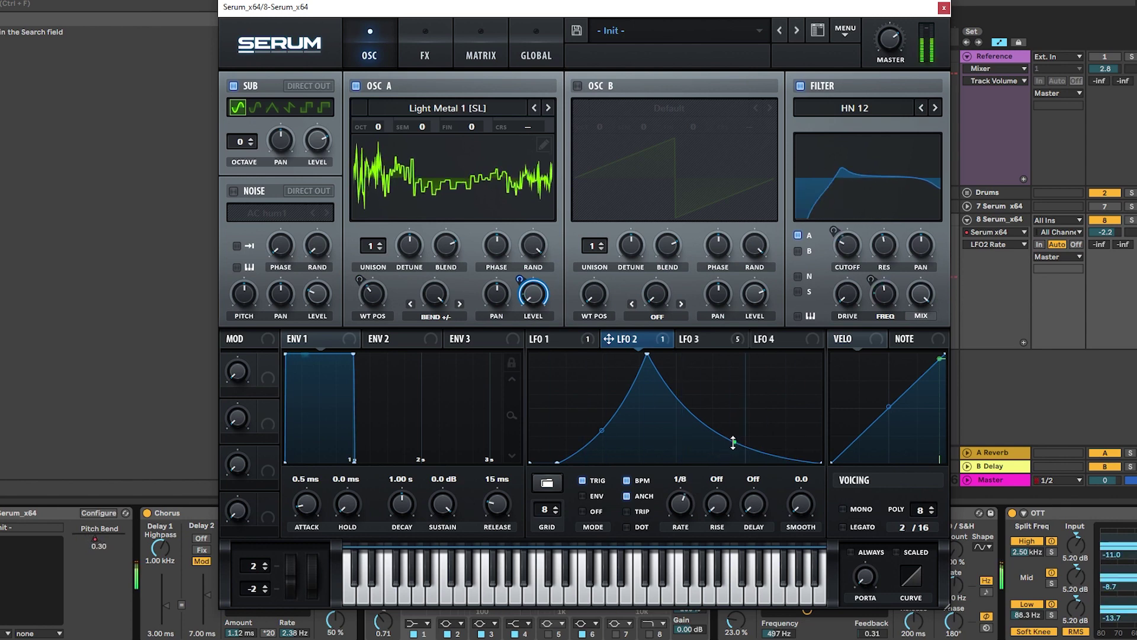
pyautogui.moveTo(734, 442); pyautogui.dragTo(740, 413)
pyautogui.moveTo(433, 294); pyautogui.dragTo(398, 382)
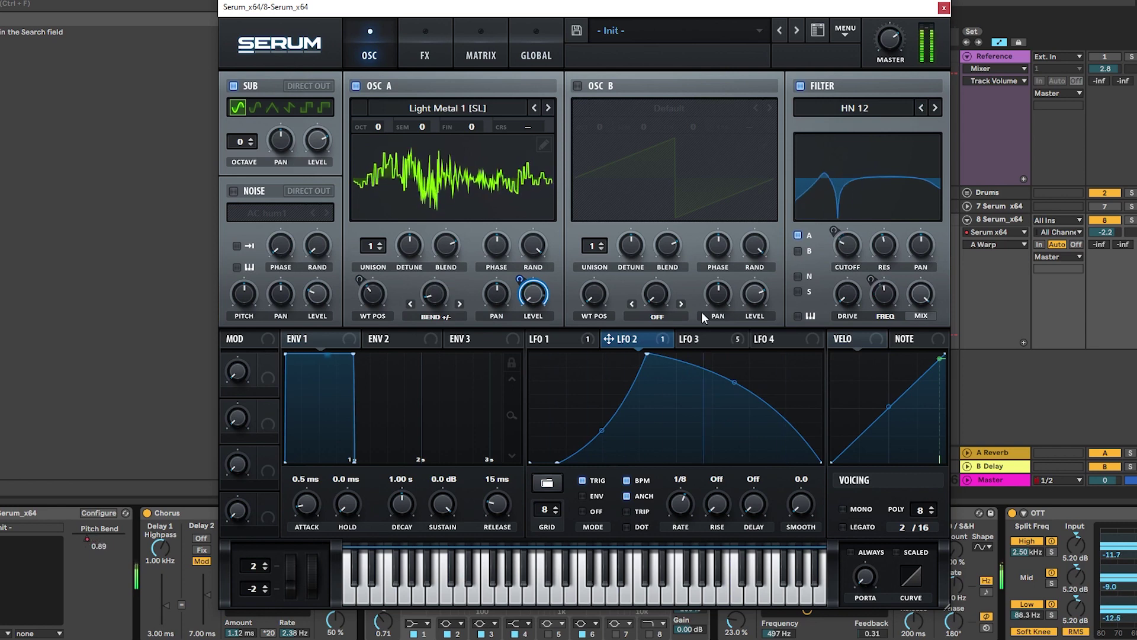
# - Enable the EQ effect and replace the LFO 3 modulation on its high-band frequency with LFO 2
pyautogui.click(426, 58)
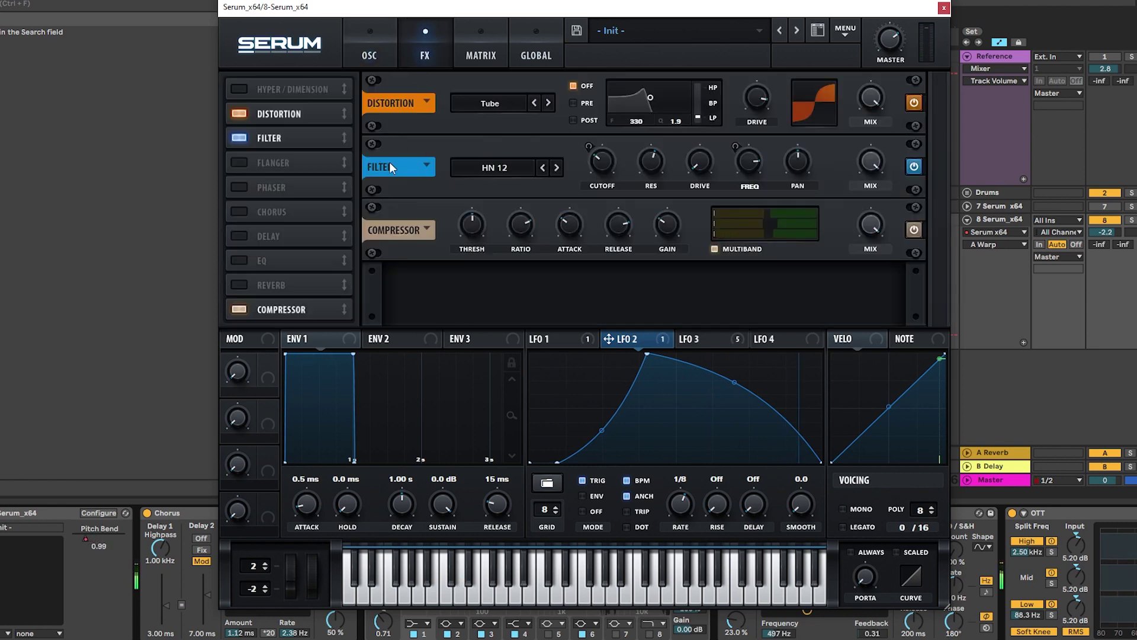
pyautogui.click(240, 260)
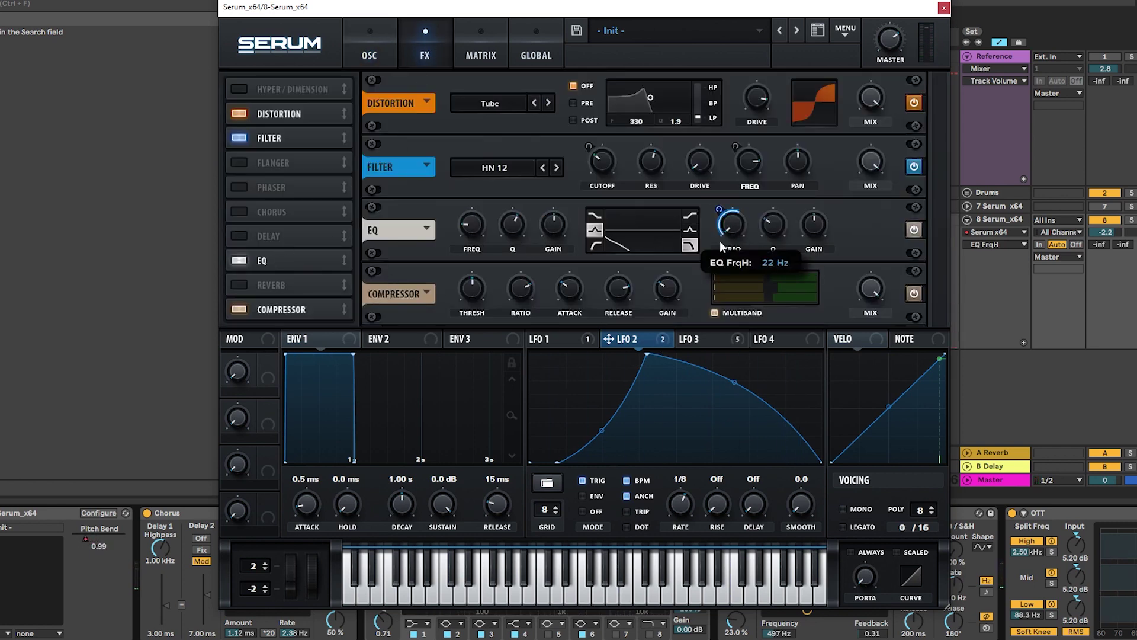
pyautogui.rightClick(733, 228)
pyautogui.click(788, 276)
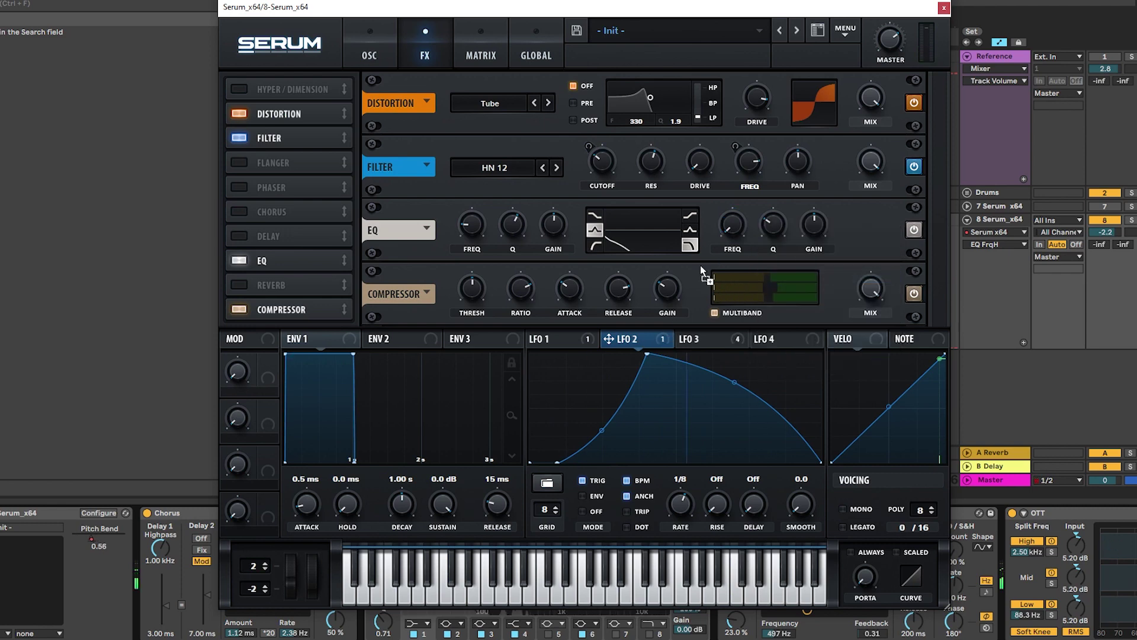
pyautogui.moveTo(704, 273); pyautogui.dragTo(730, 228)
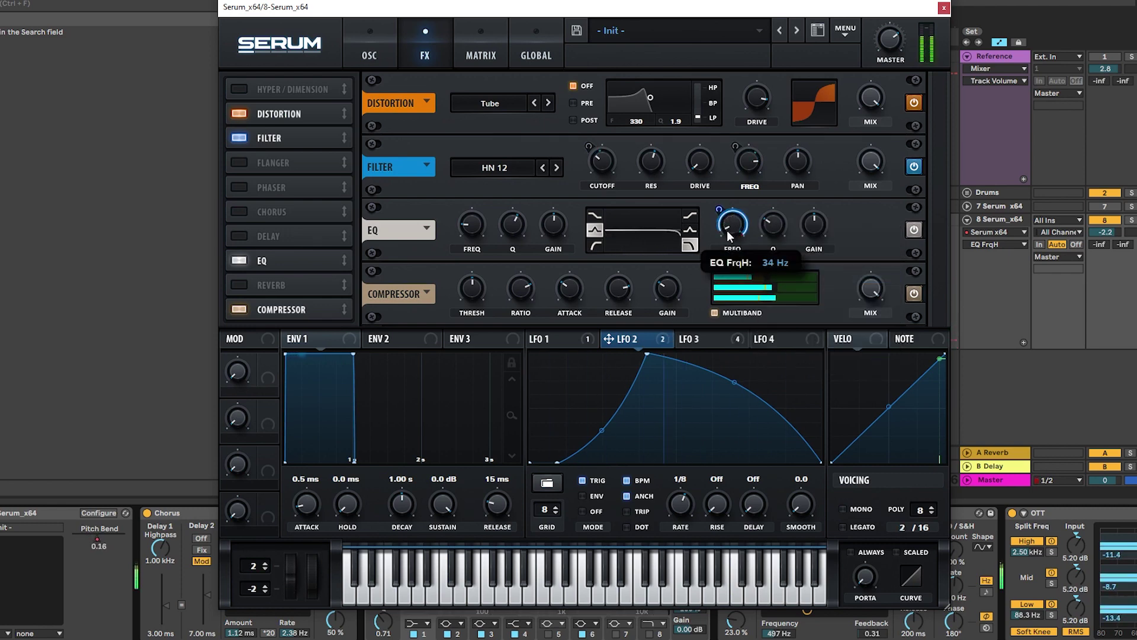
# - Route the sub oscillator to direct out and set its level to 94%
pyautogui.click(369, 50)
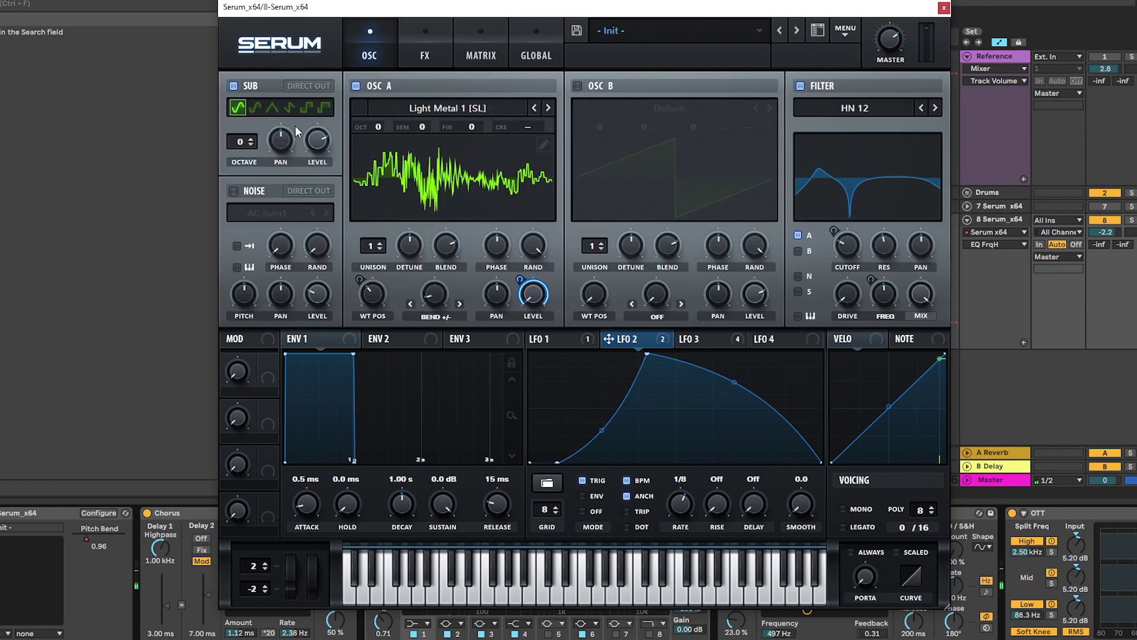
pyautogui.click(326, 122)
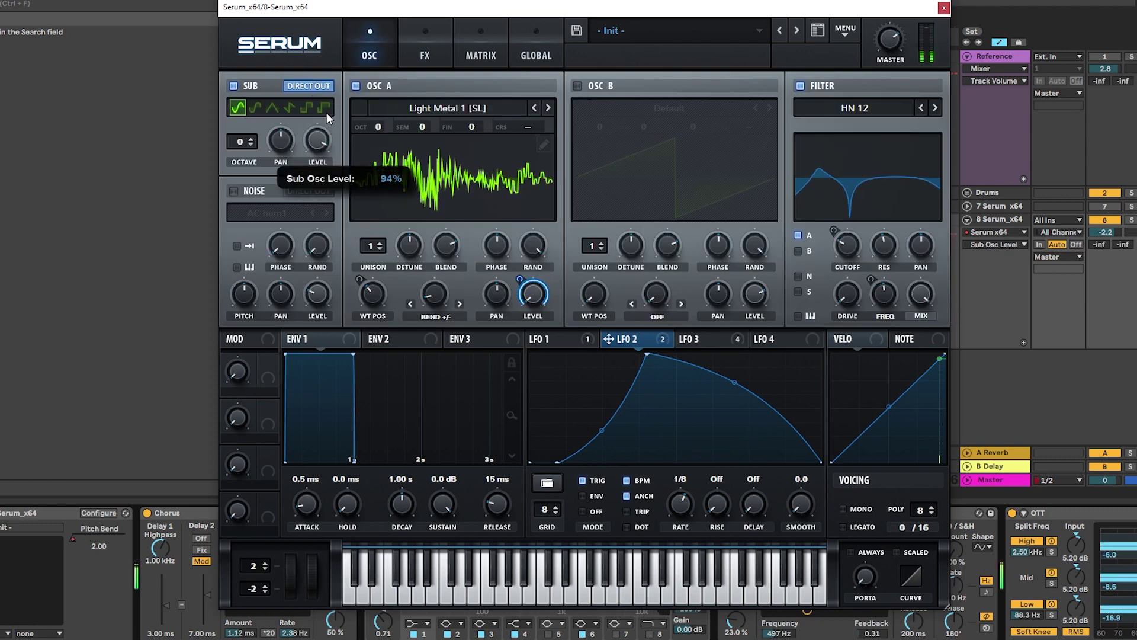
# - Open LFO 3 for editing its curve
pyautogui.click(699, 338)
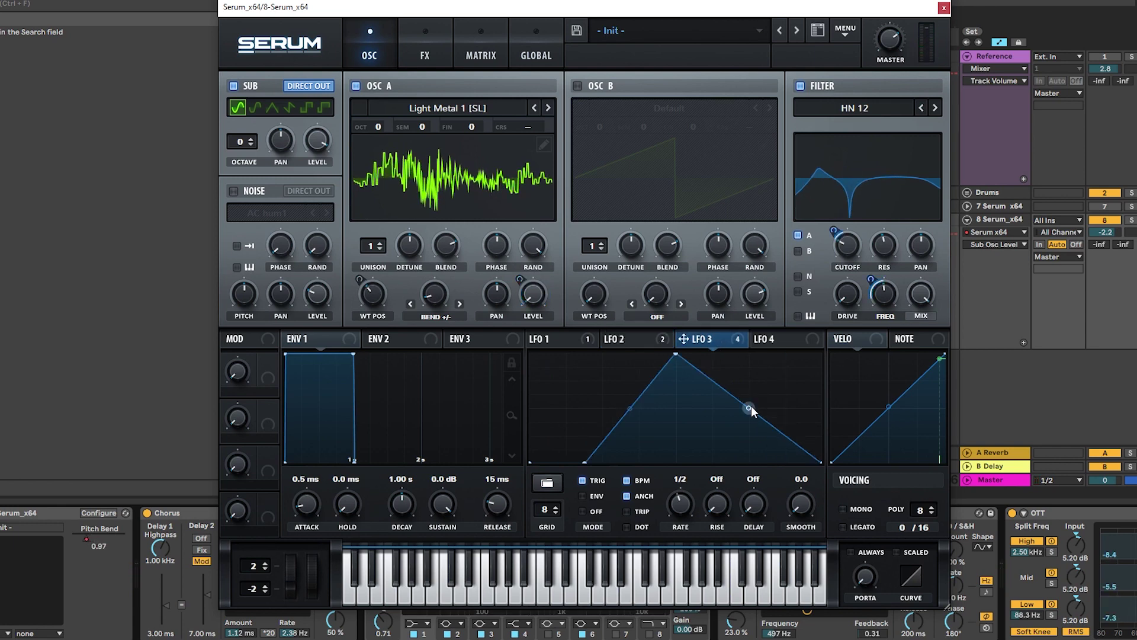